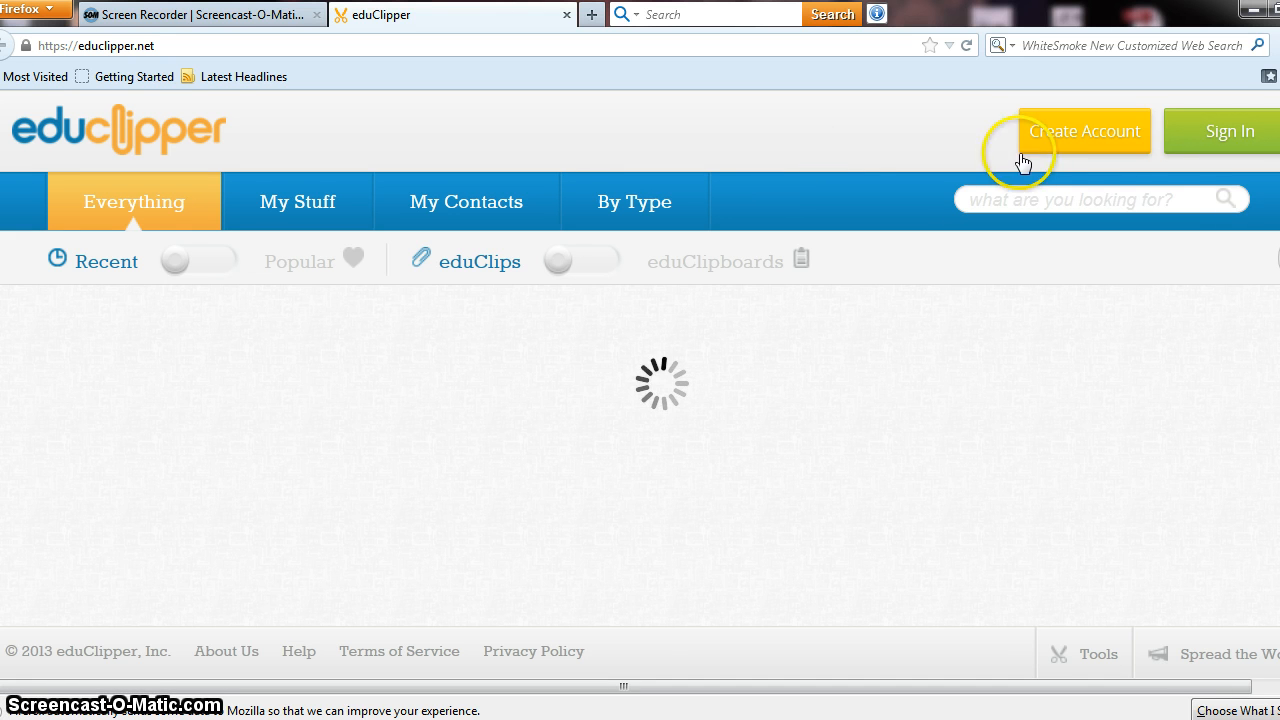
# Step: Sign in to the site with the username biostudent and the account password
pyautogui.click(1186, 145)
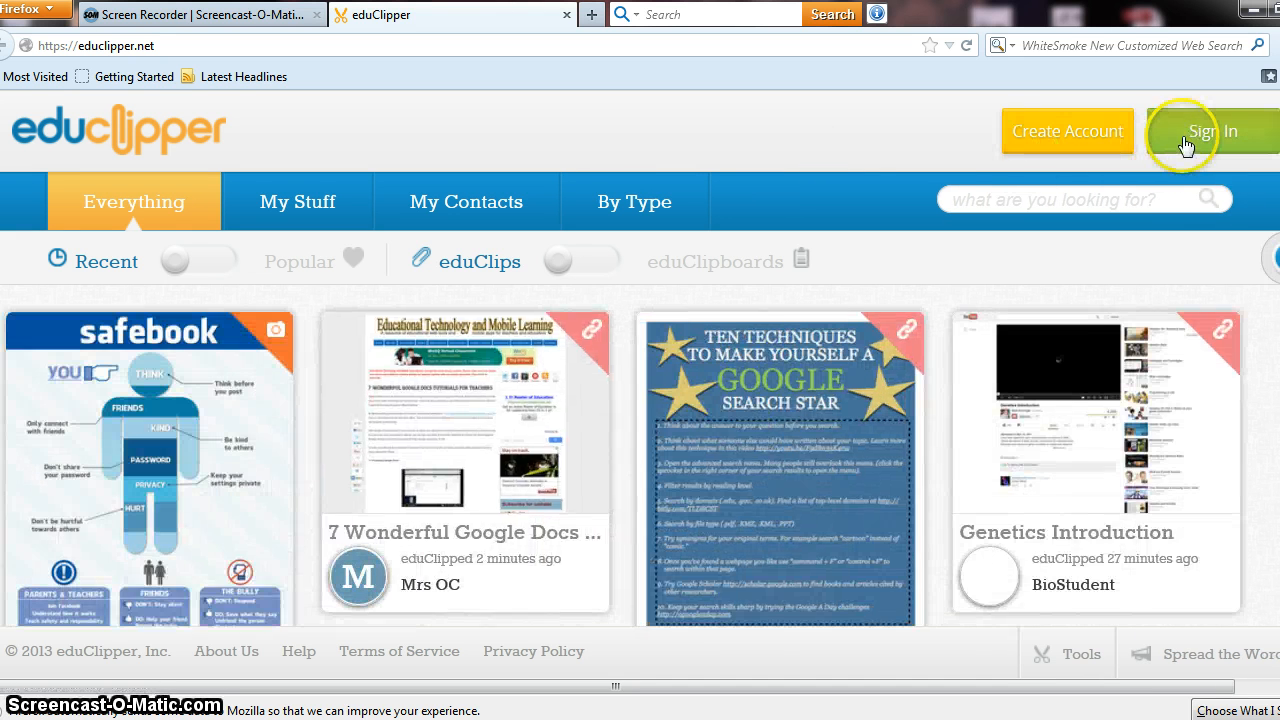
pyautogui.click(1054, 279)
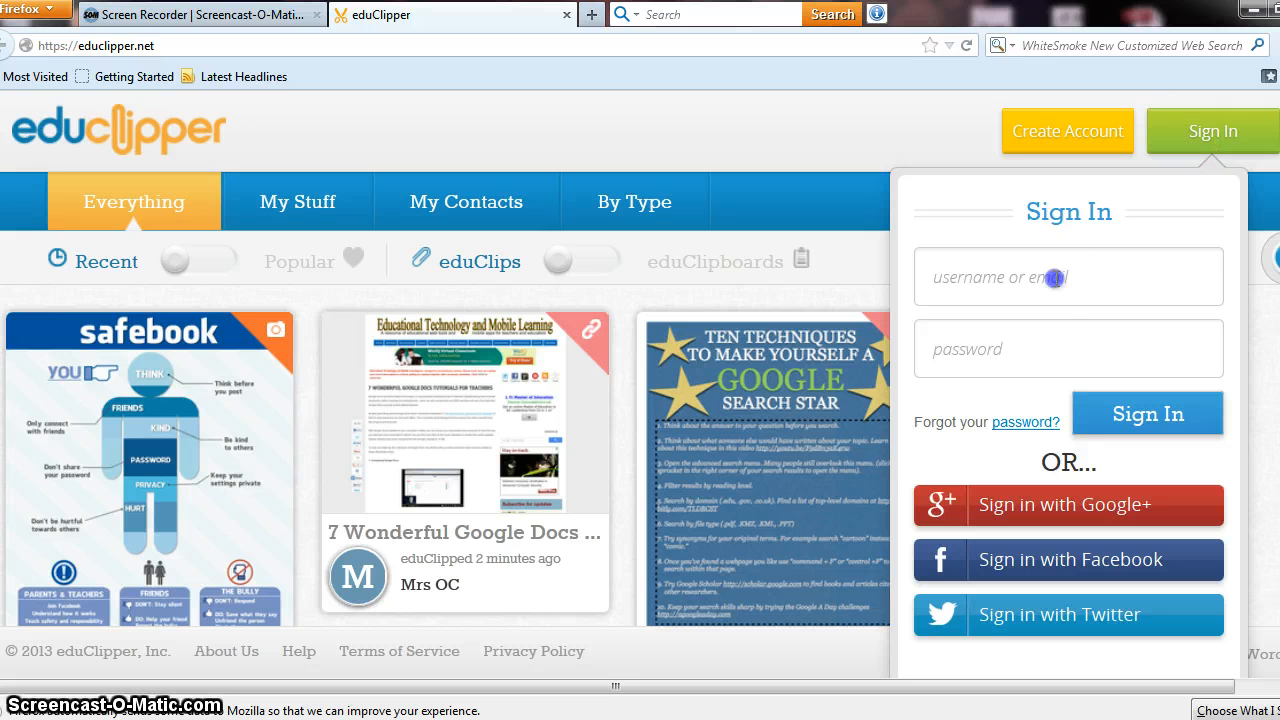
pyautogui.write('biostudent')
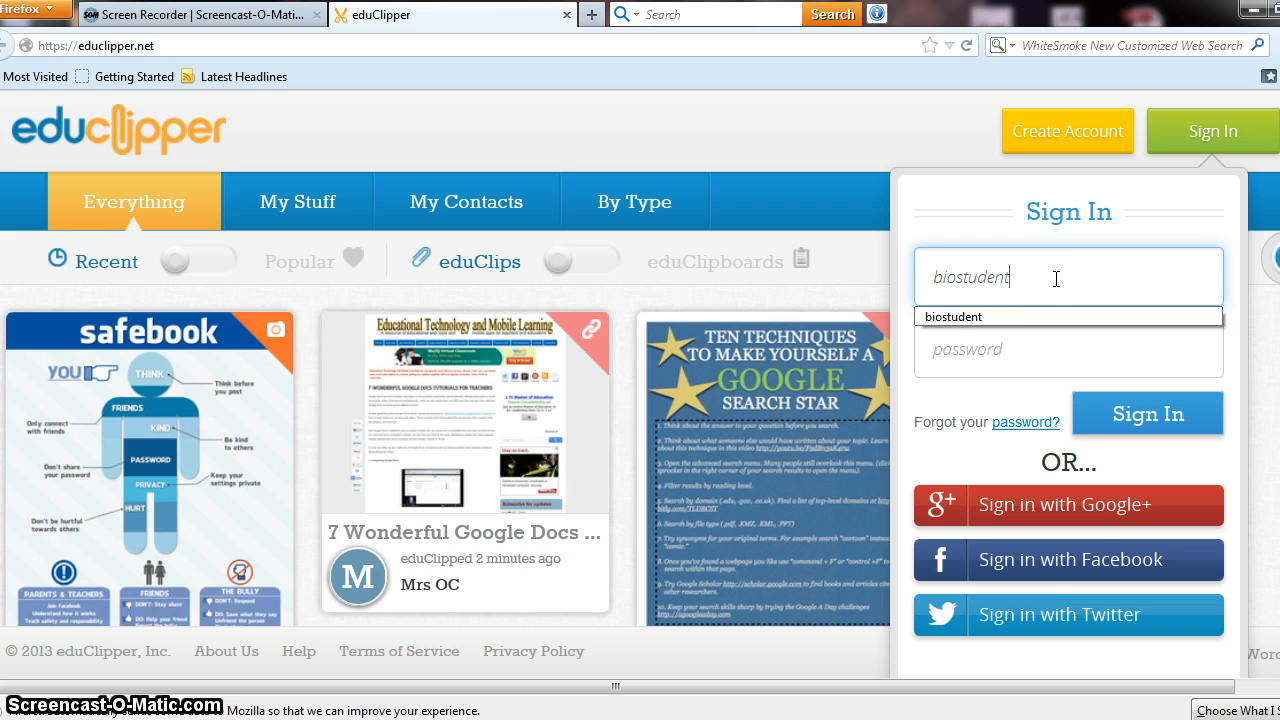
pyautogui.click(1038, 348)
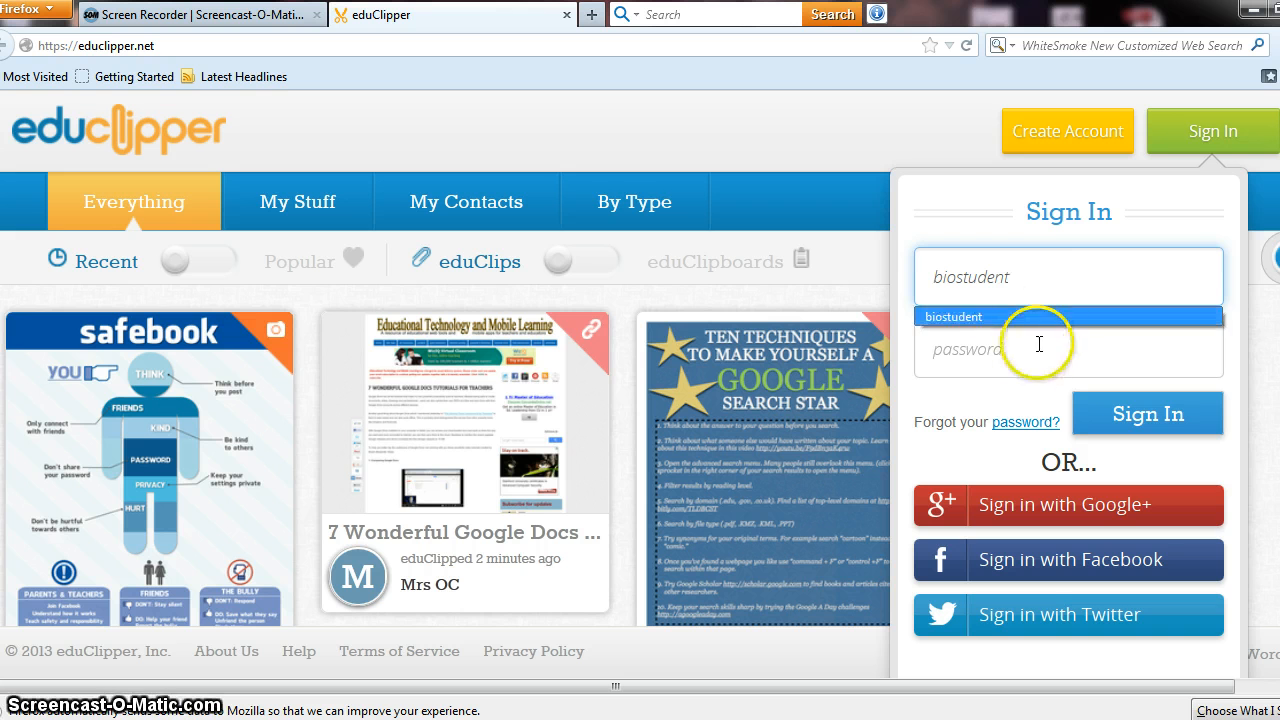
pyautogui.write('•')
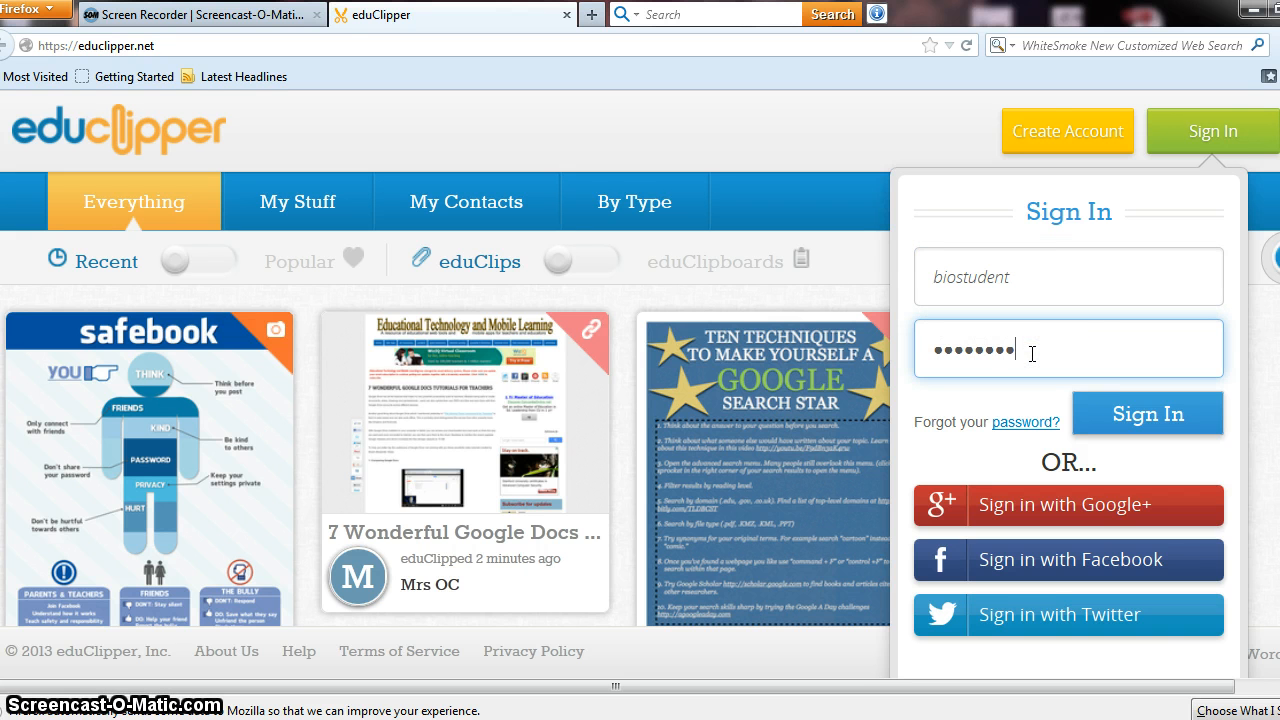
pyautogui.click(1117, 414)
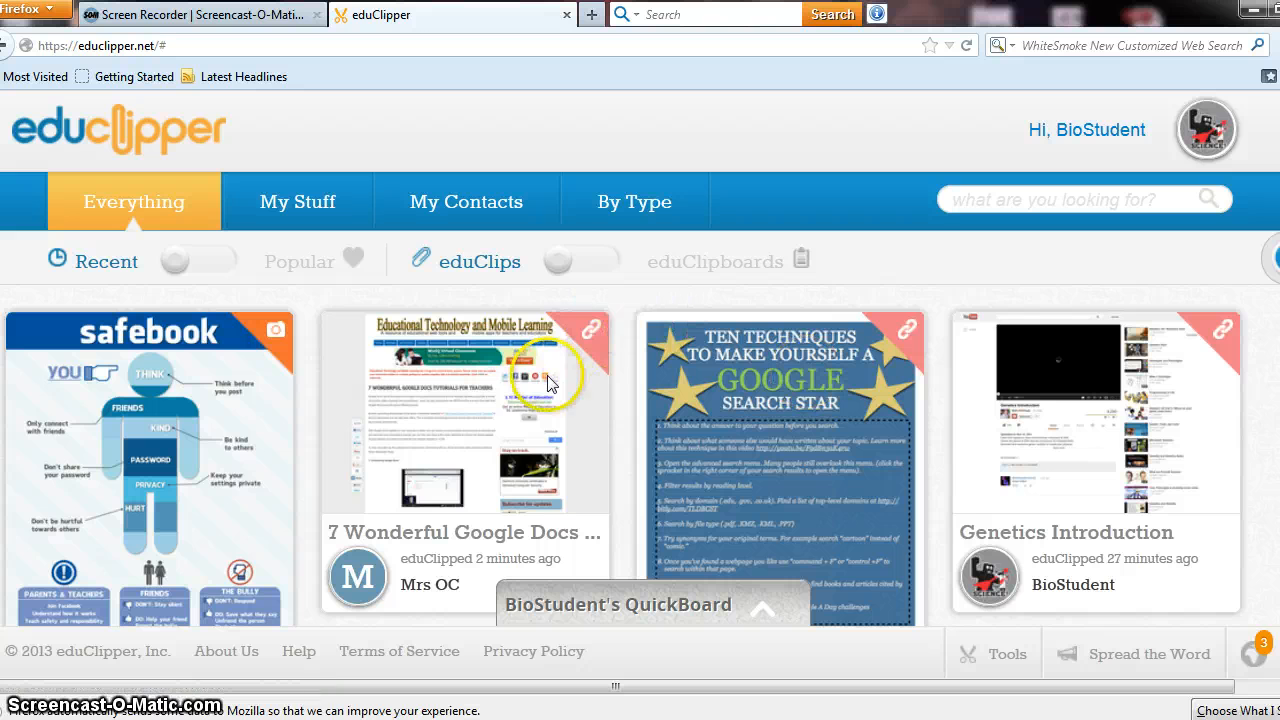
# Step: Look through the recent eduClips in the Everything feed, including the Genetics Introduction clip
pyautogui.scroll(-5, 640, 400)
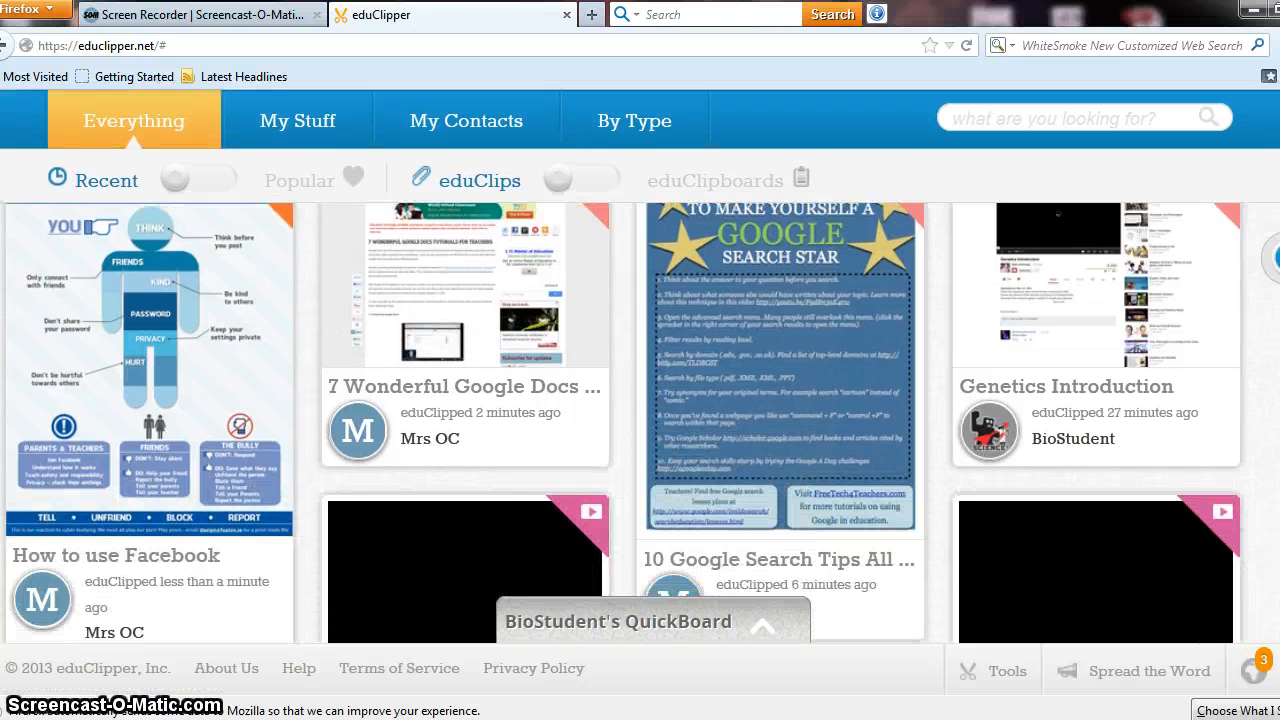
pyautogui.scroll(-3, 640, 420)
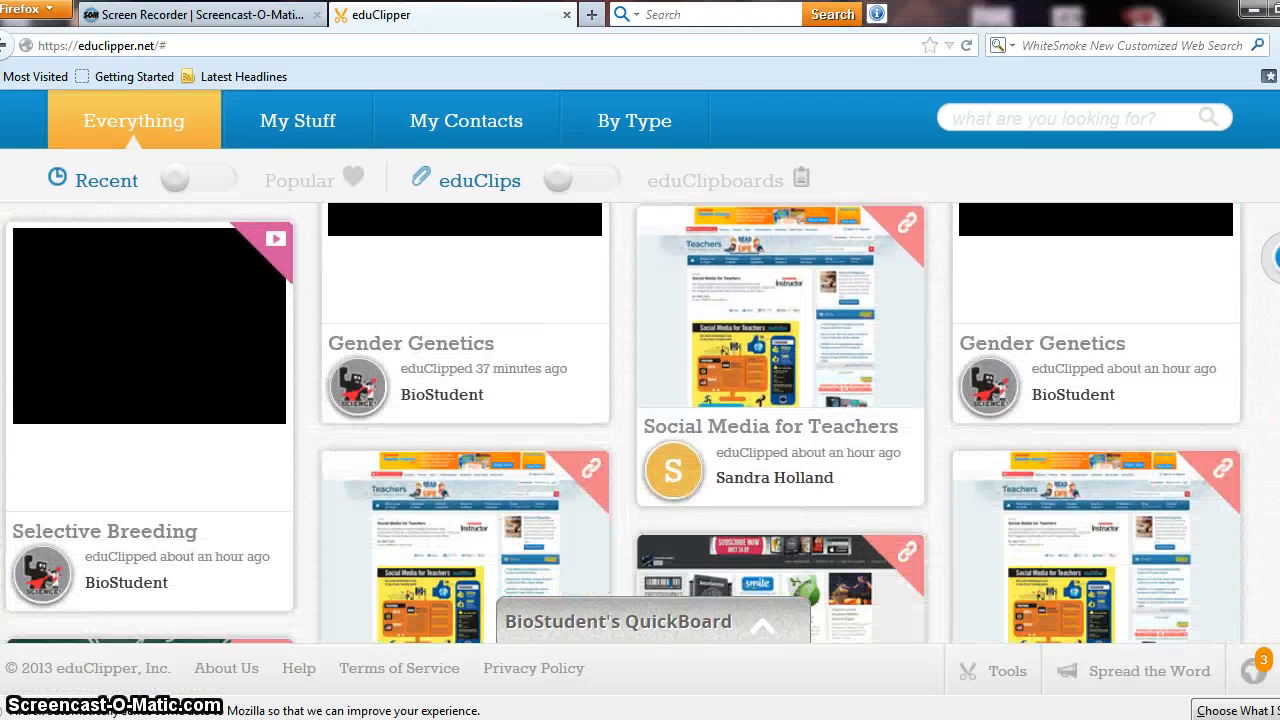
pyautogui.scroll(-2, 640, 420)
pyautogui.scroll(-4, 640, 420)
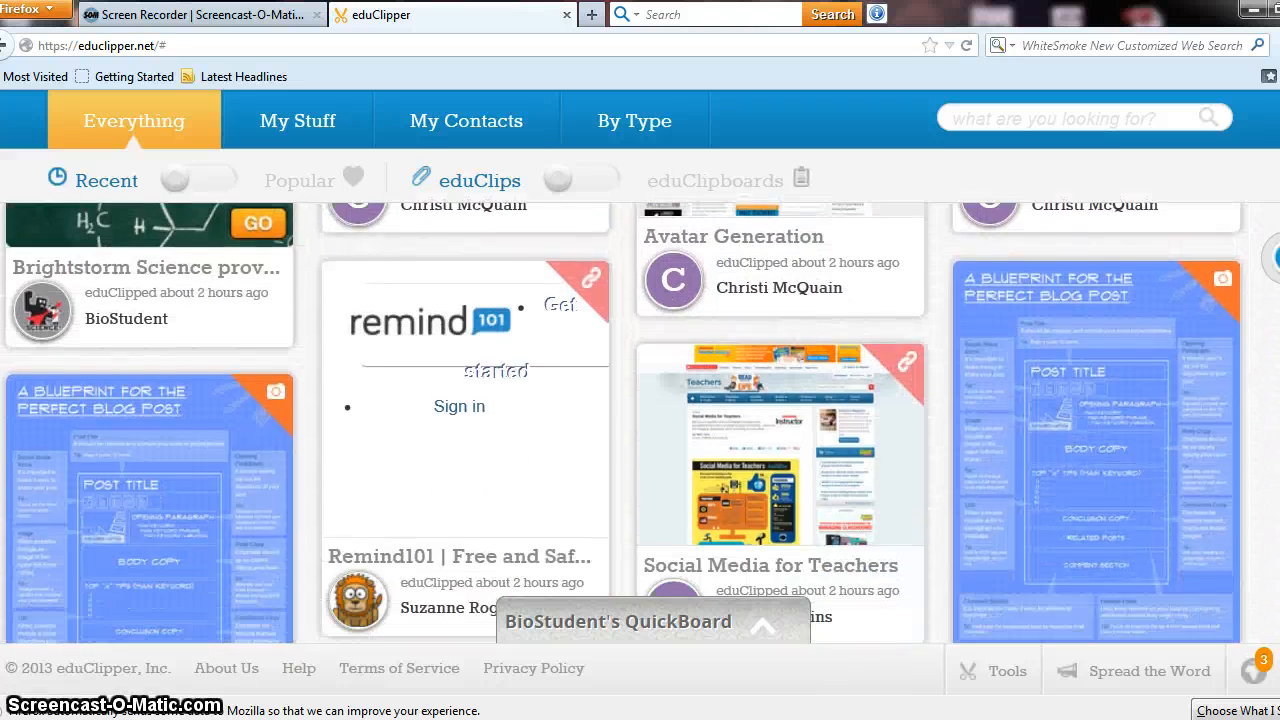
pyautogui.scroll(12, 640, 420)
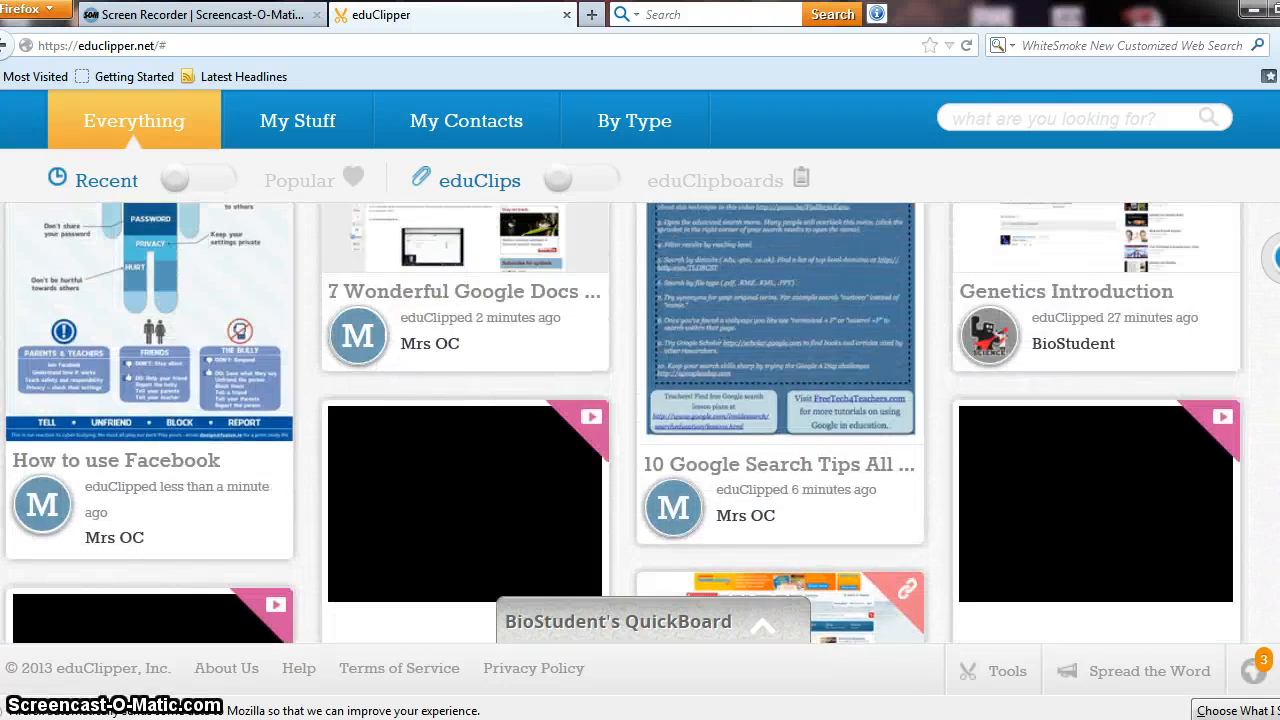
pyautogui.scroll(1, 640, 400)
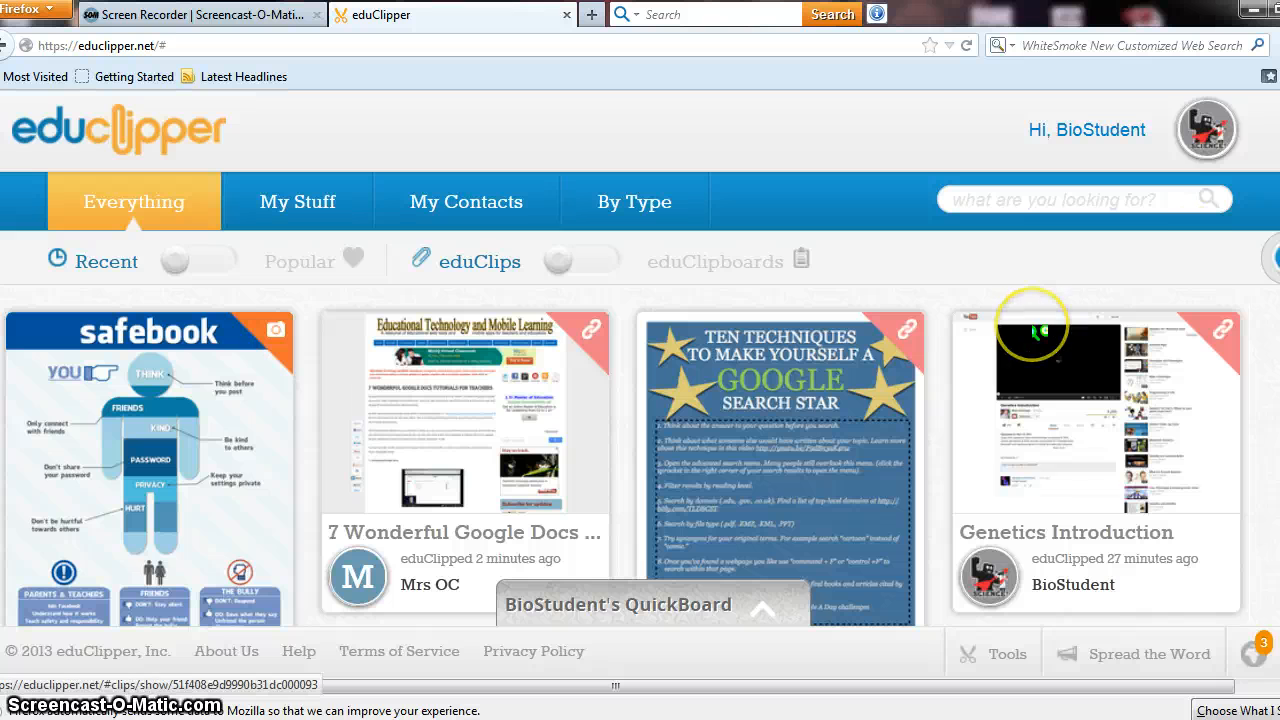
pyautogui.moveTo(1038, 330)
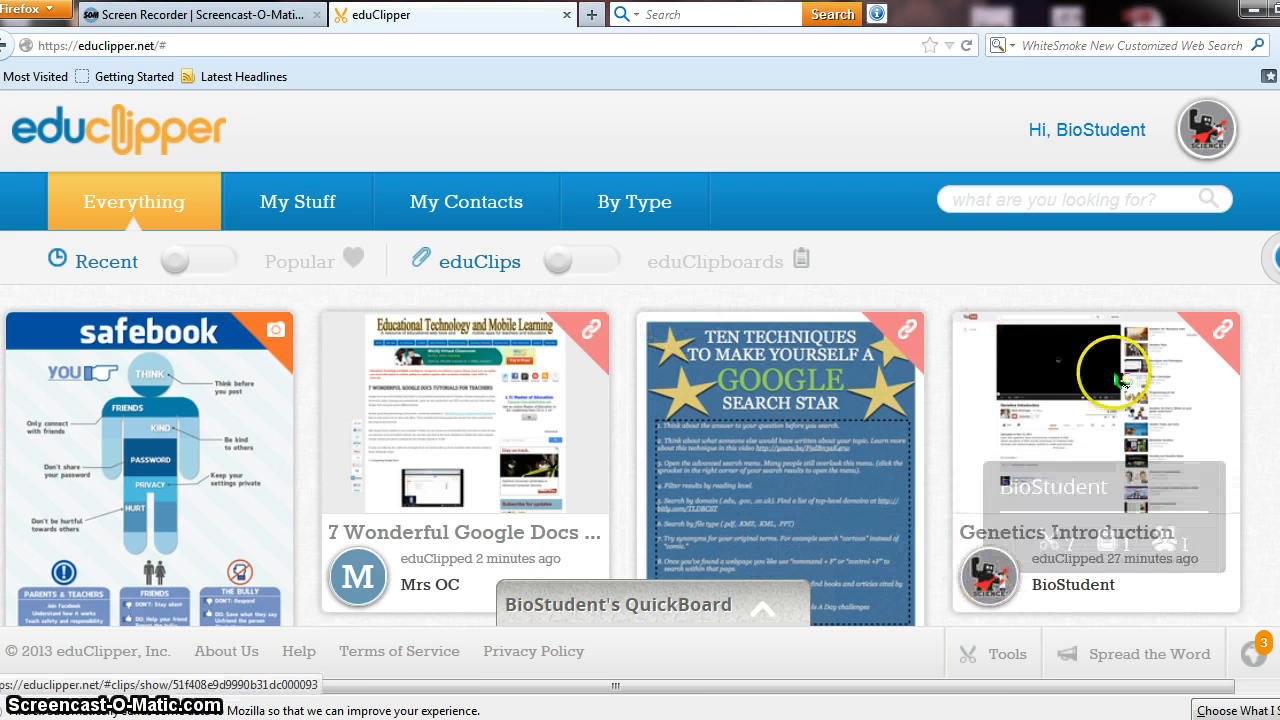
pyautogui.moveTo(1119, 367)
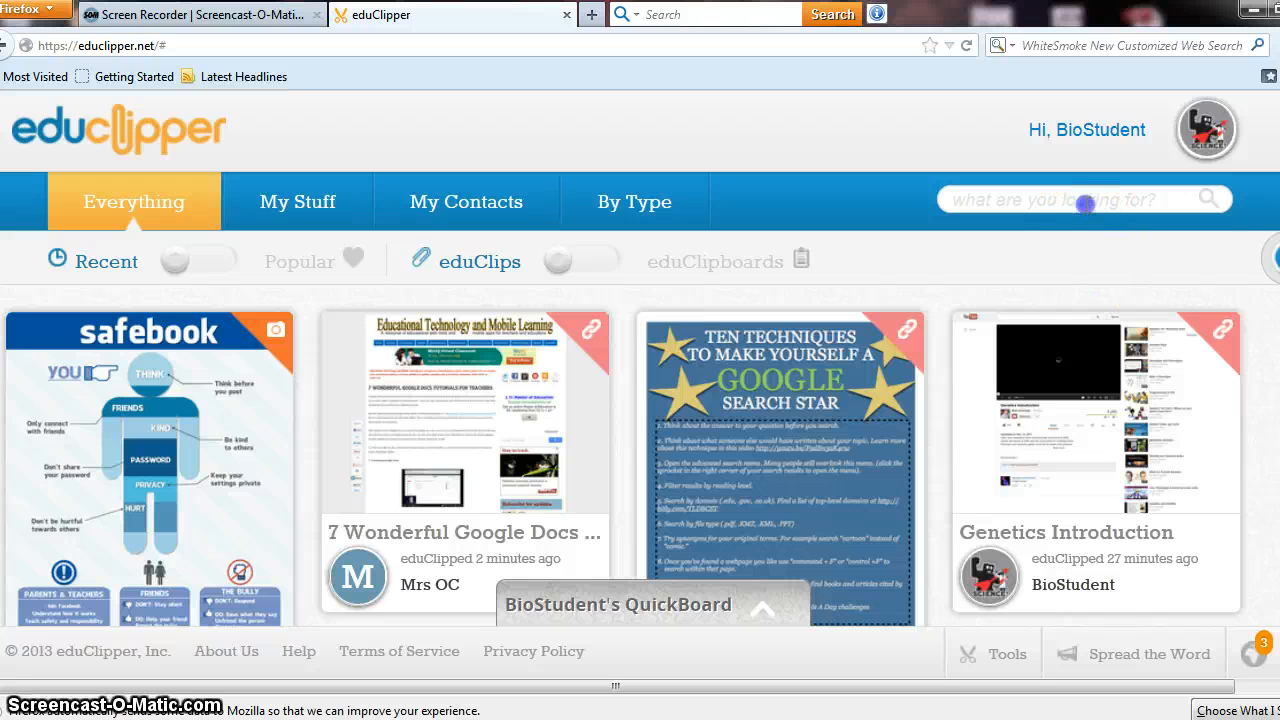
# Step: Search eduClips for "biology"
pyautogui.click(1087, 202)
pyautogui.write('biology')
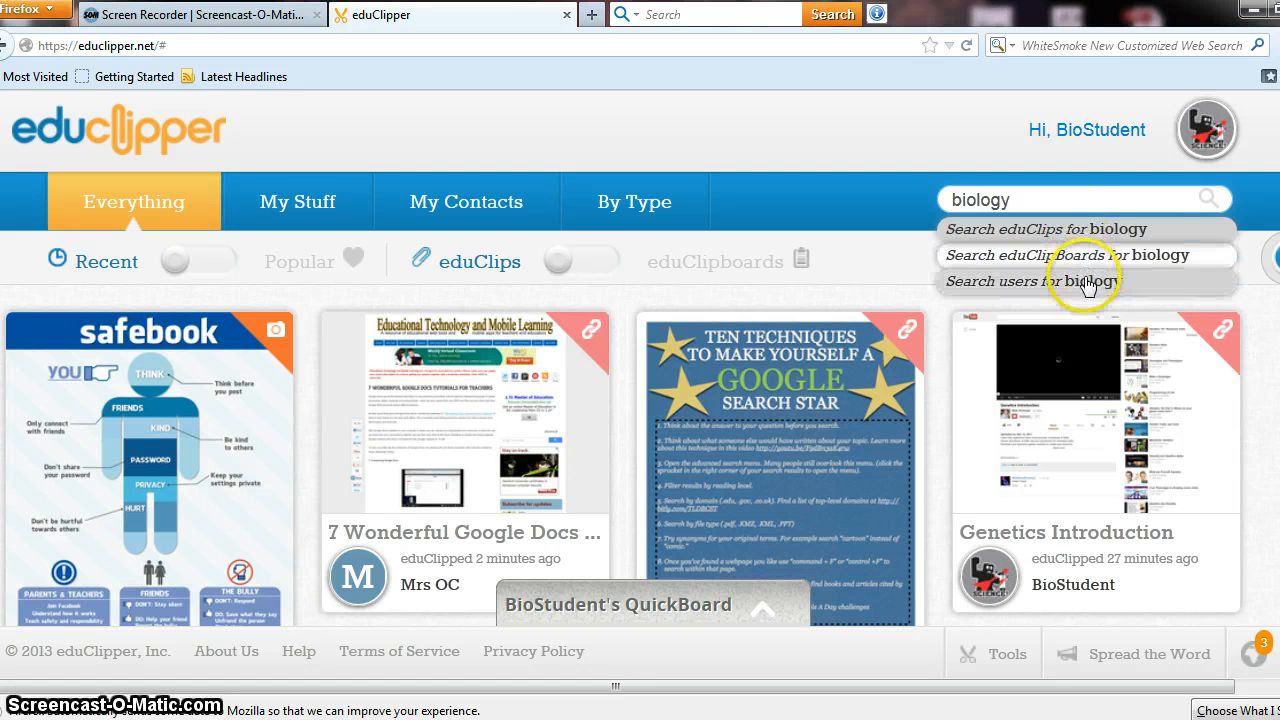
pyautogui.click(1078, 232)
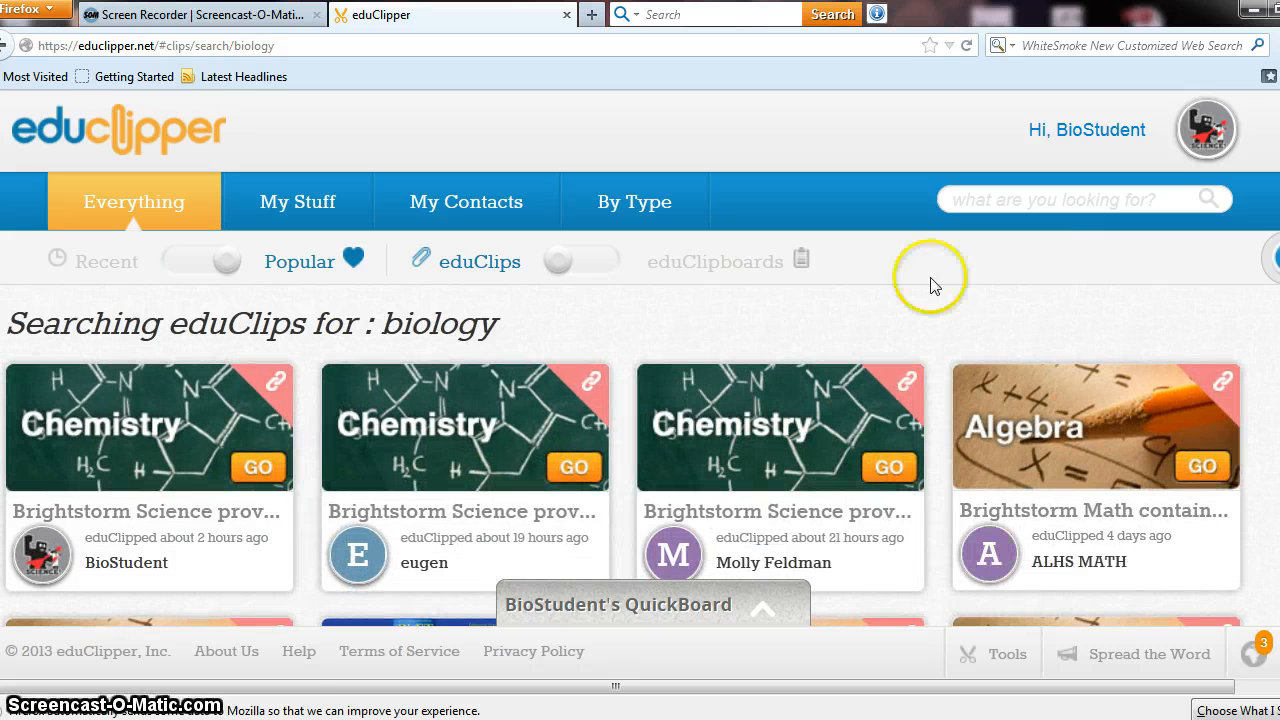
# Step: Open the Brightstorm Math clip by ALHS MATH, highlight the word "Biology" in its description, and close the clip
pyautogui.moveTo(1028, 450)
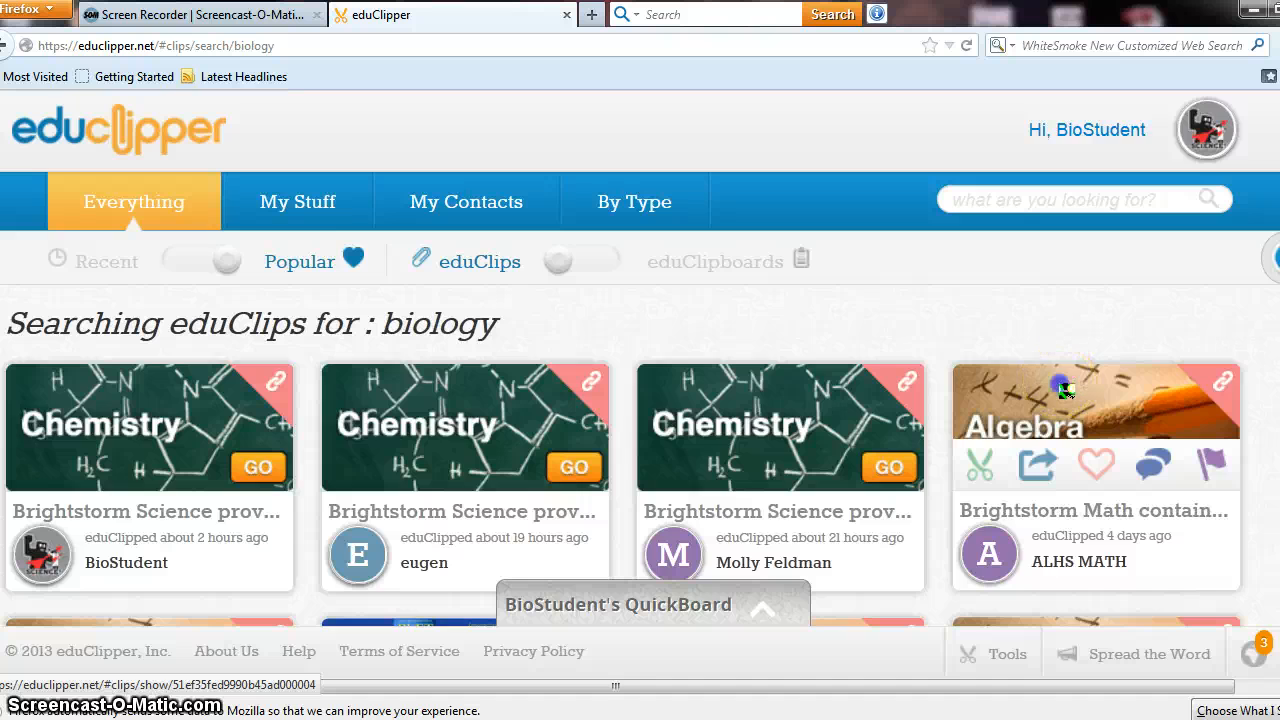
pyautogui.click(1066, 385)
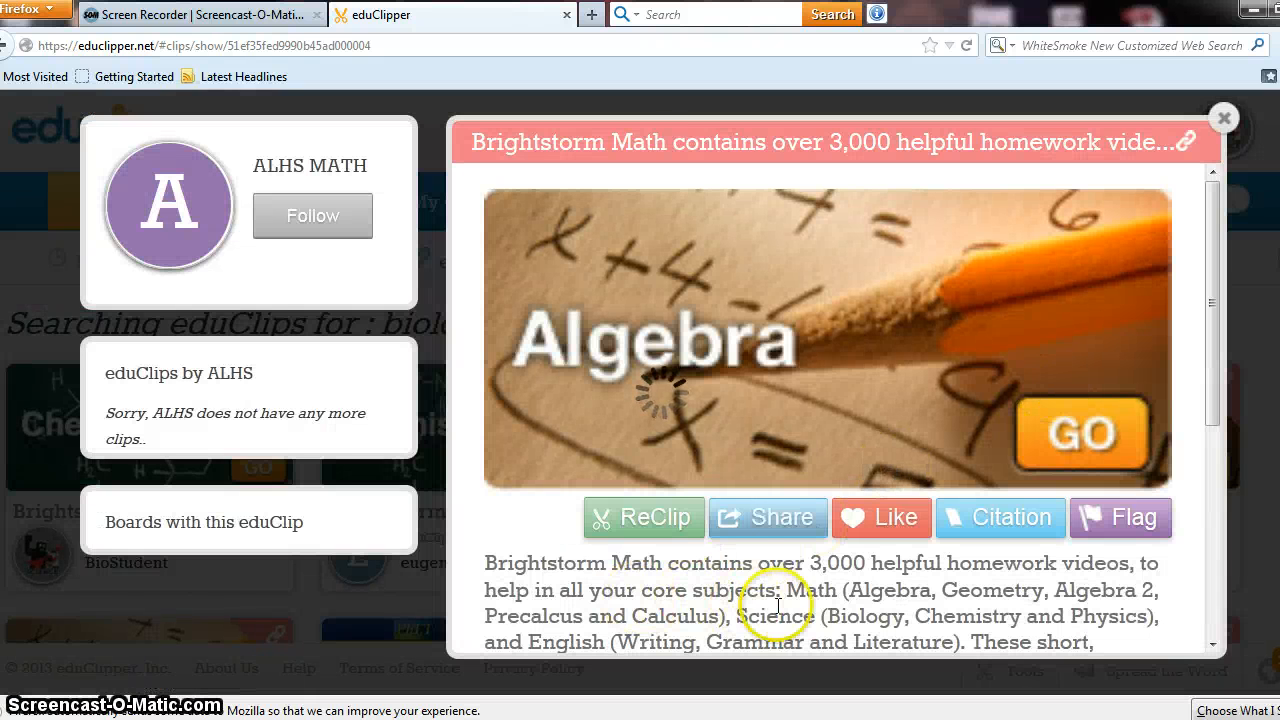
pyautogui.click(900, 618)
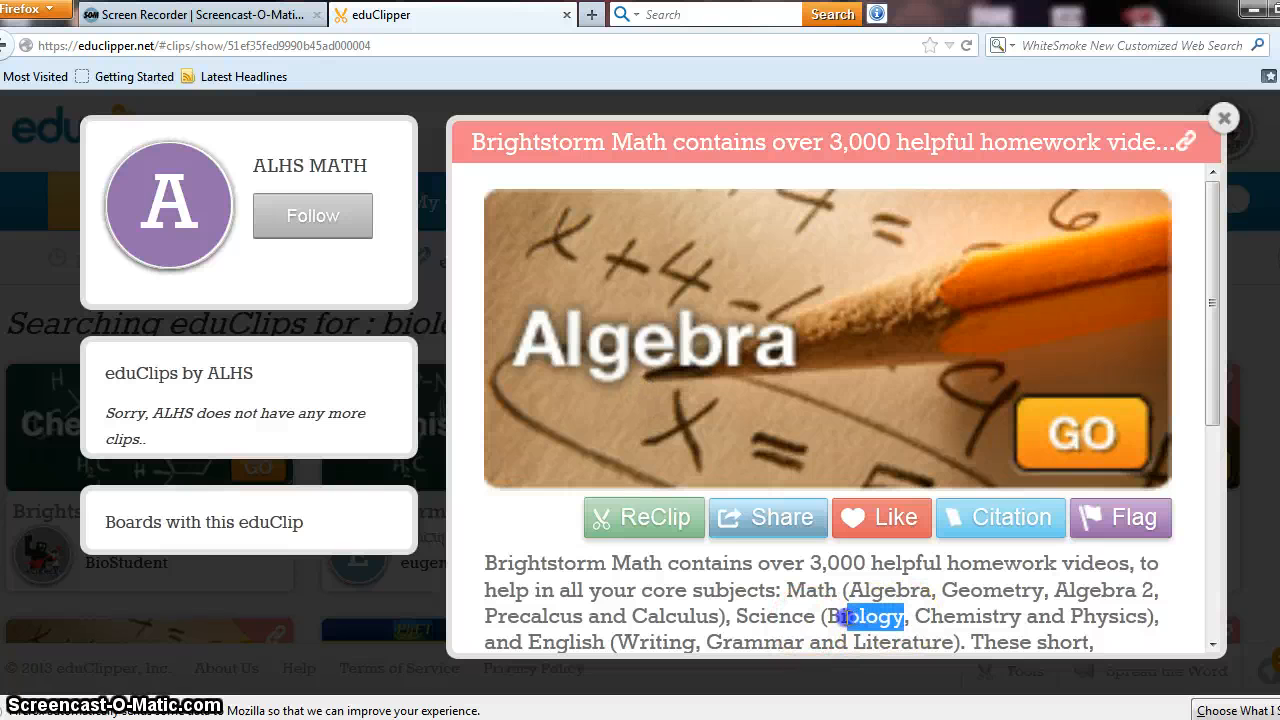
pyautogui.moveTo(843, 617); pyautogui.dragTo(830, 617)
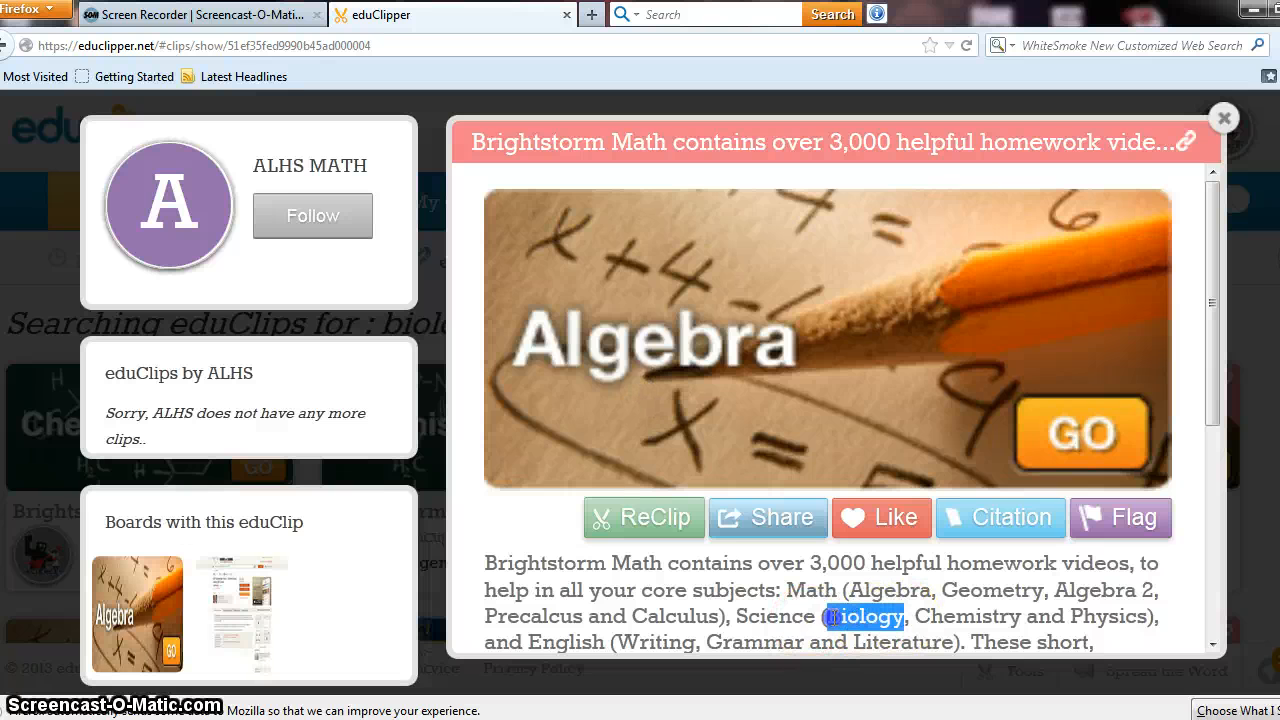
pyautogui.click(1224, 119)
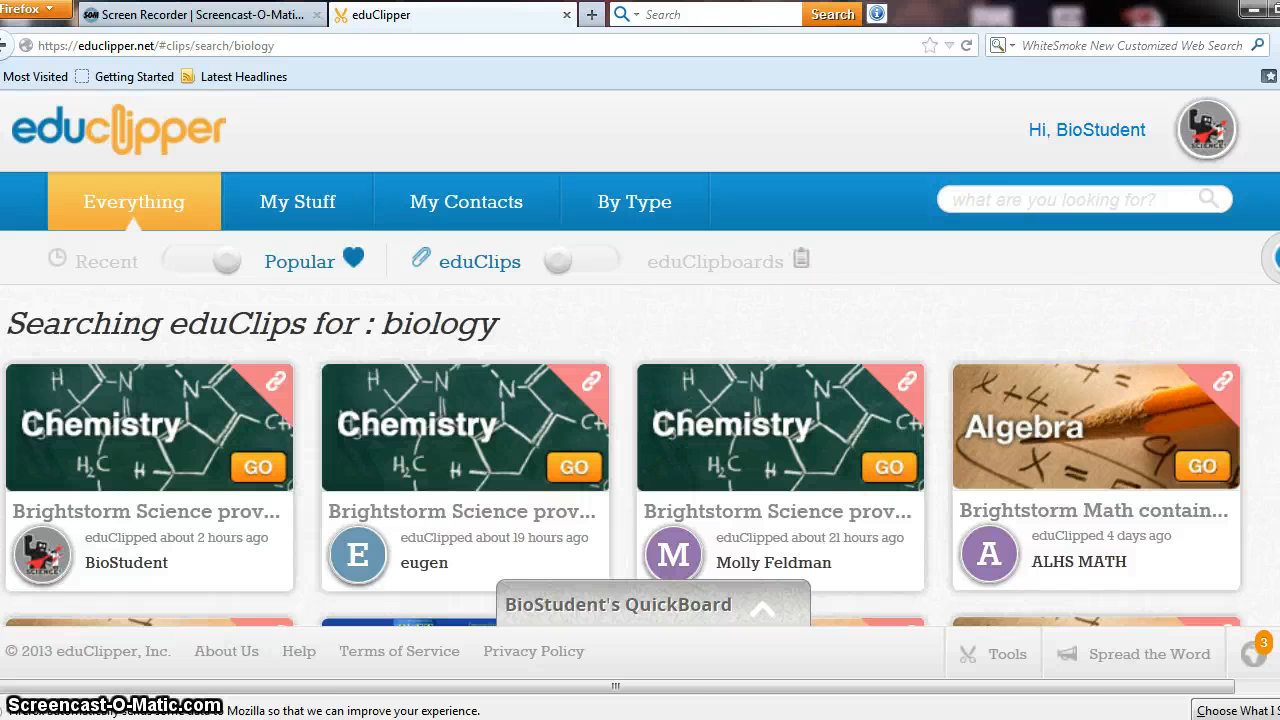
# Step: Browse the biology search results and open the Career QA clip "What Types Of Biology Degrees Are There?"
pyautogui.scroll(-5, 640, 400)
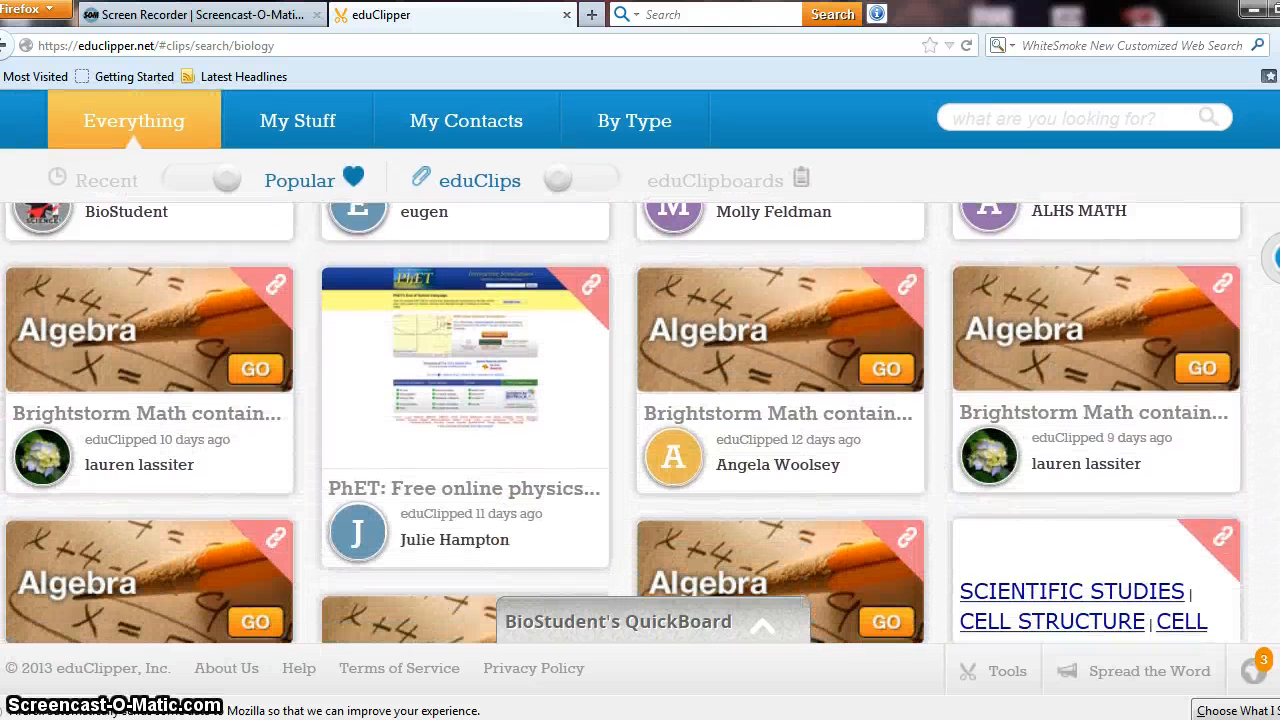
pyautogui.scroll(-4, 640, 400)
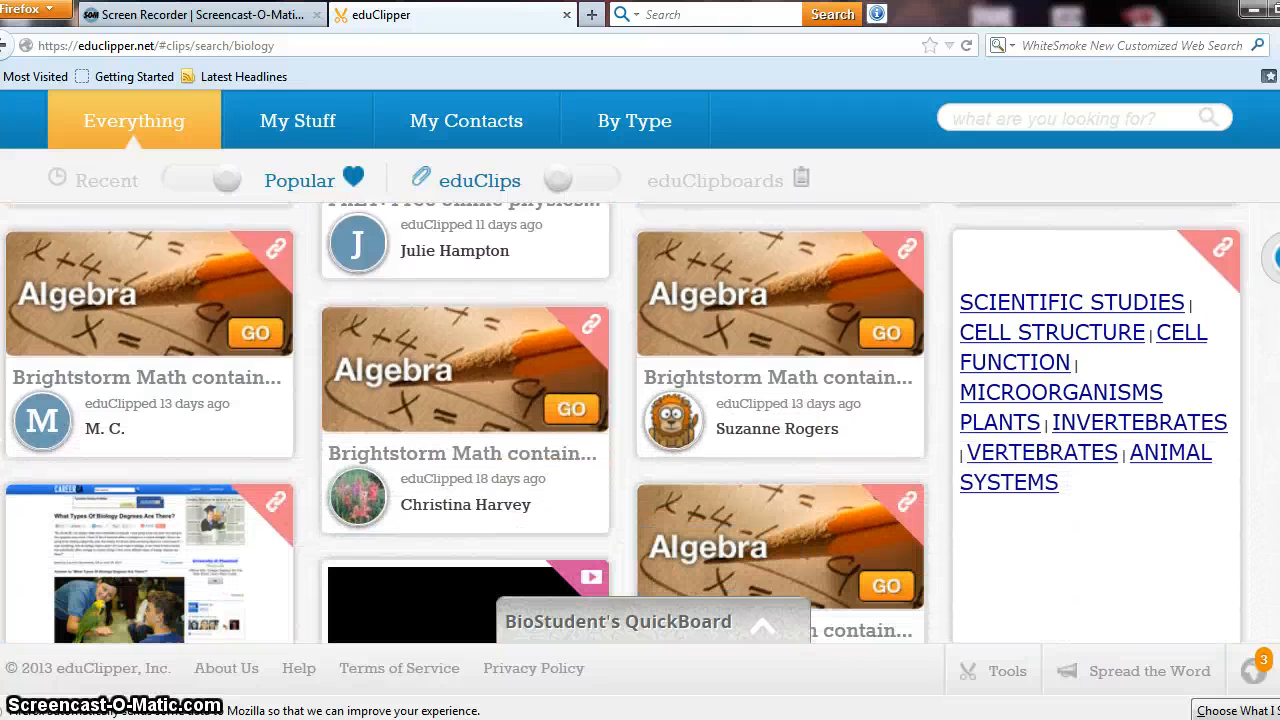
pyautogui.scroll(-5, 640, 400)
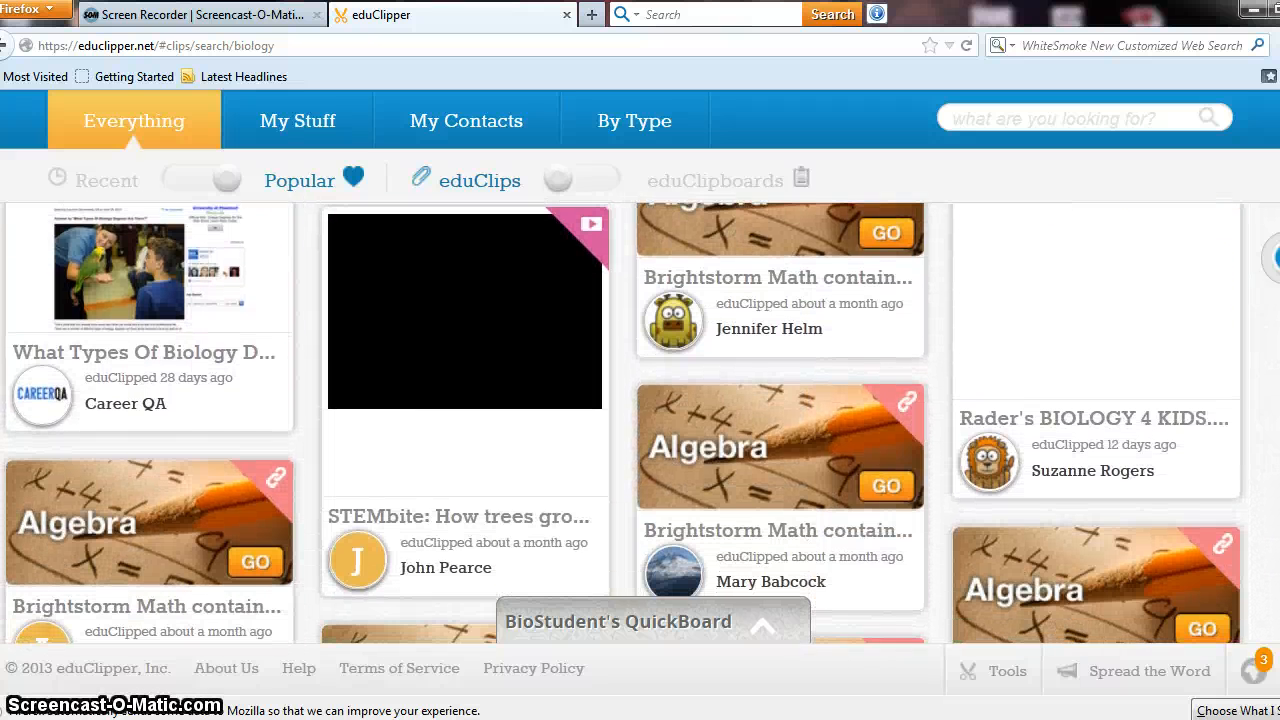
pyautogui.scroll(-3, 640, 400)
pyautogui.scroll(3, 640, 400)
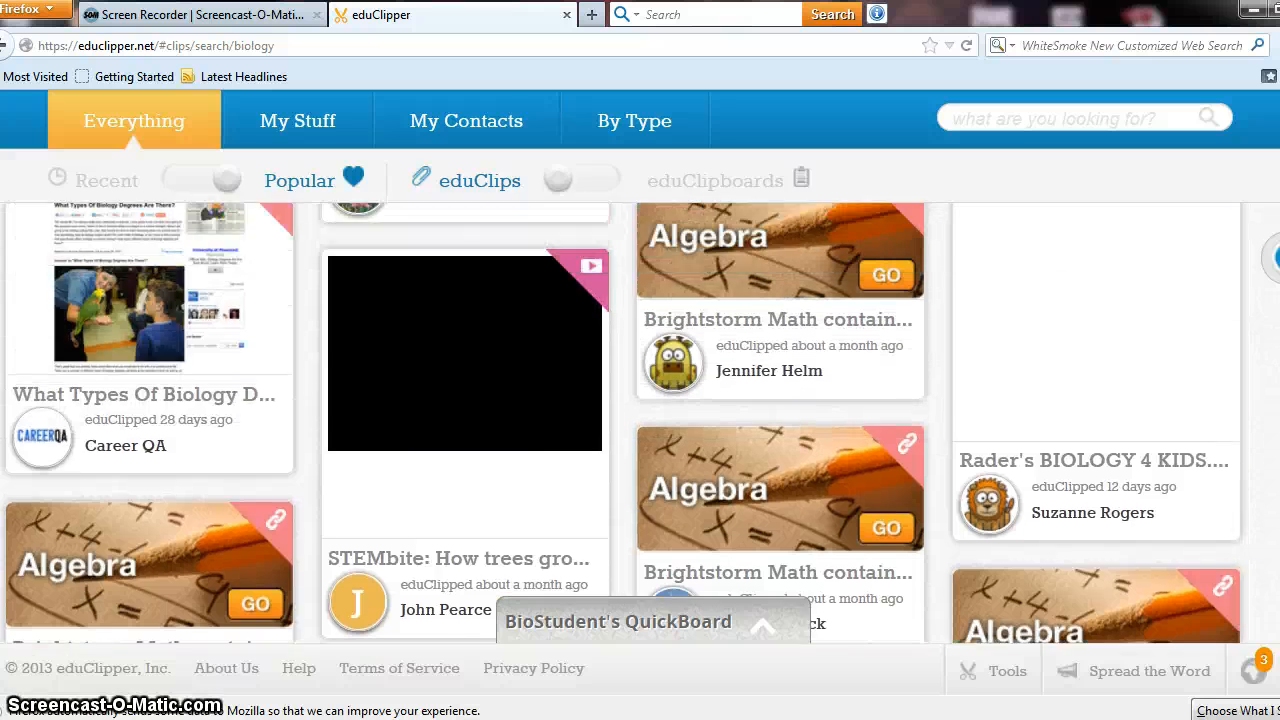
pyautogui.scroll(2, 640, 400)
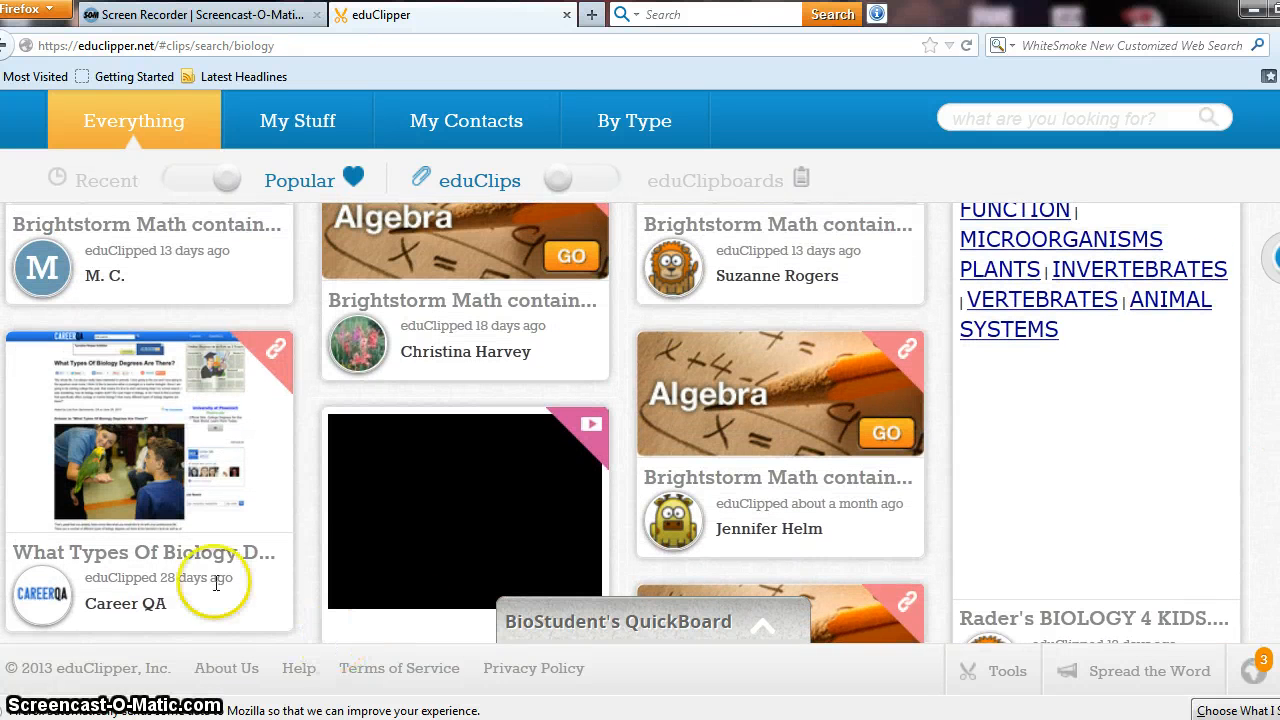
pyautogui.moveTo(171, 430)
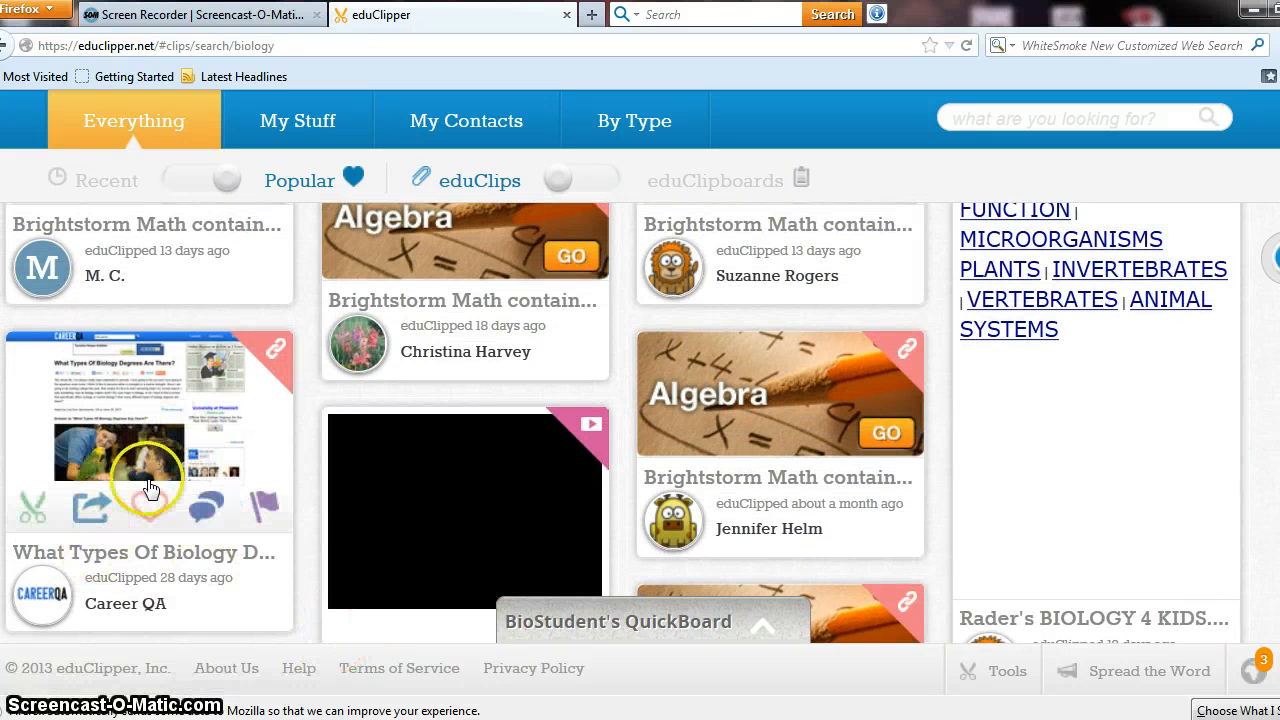
pyautogui.click(136, 392)
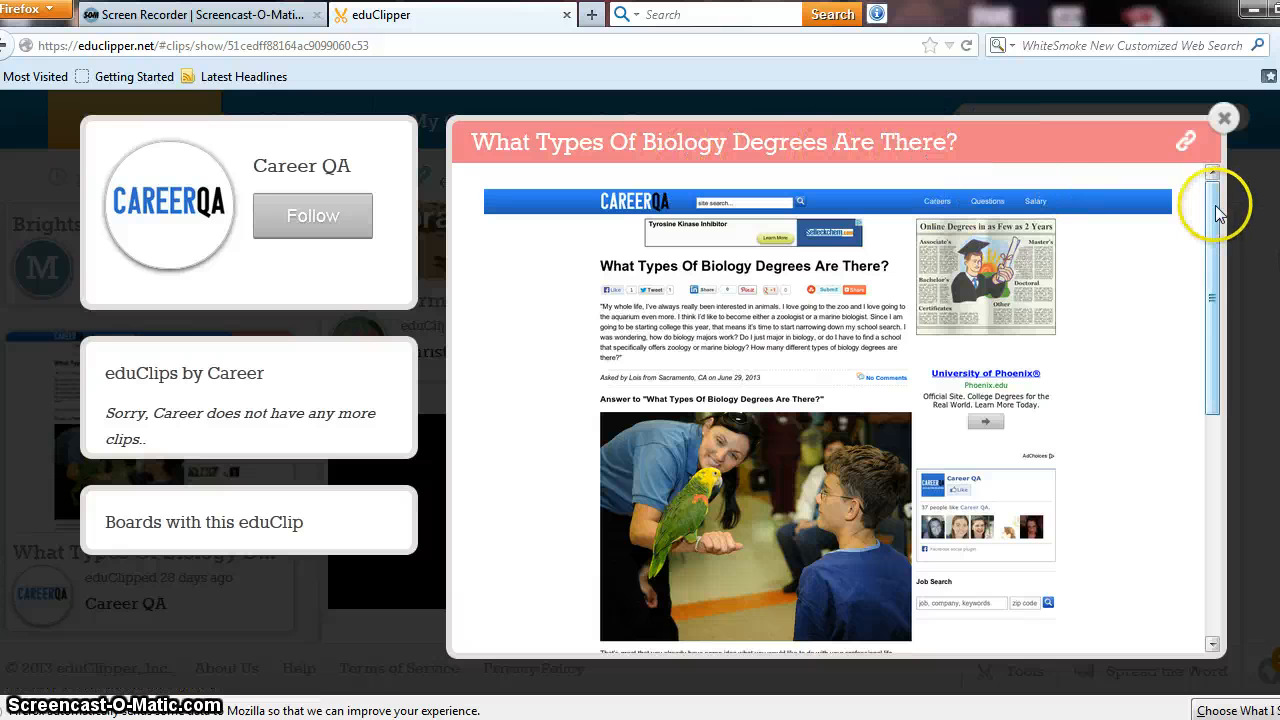
# Step: Look over the biology degrees clip's preview, action options and comment area, and open its original web page
pyautogui.moveTo(1215, 215); pyautogui.dragTo(1226, 360)
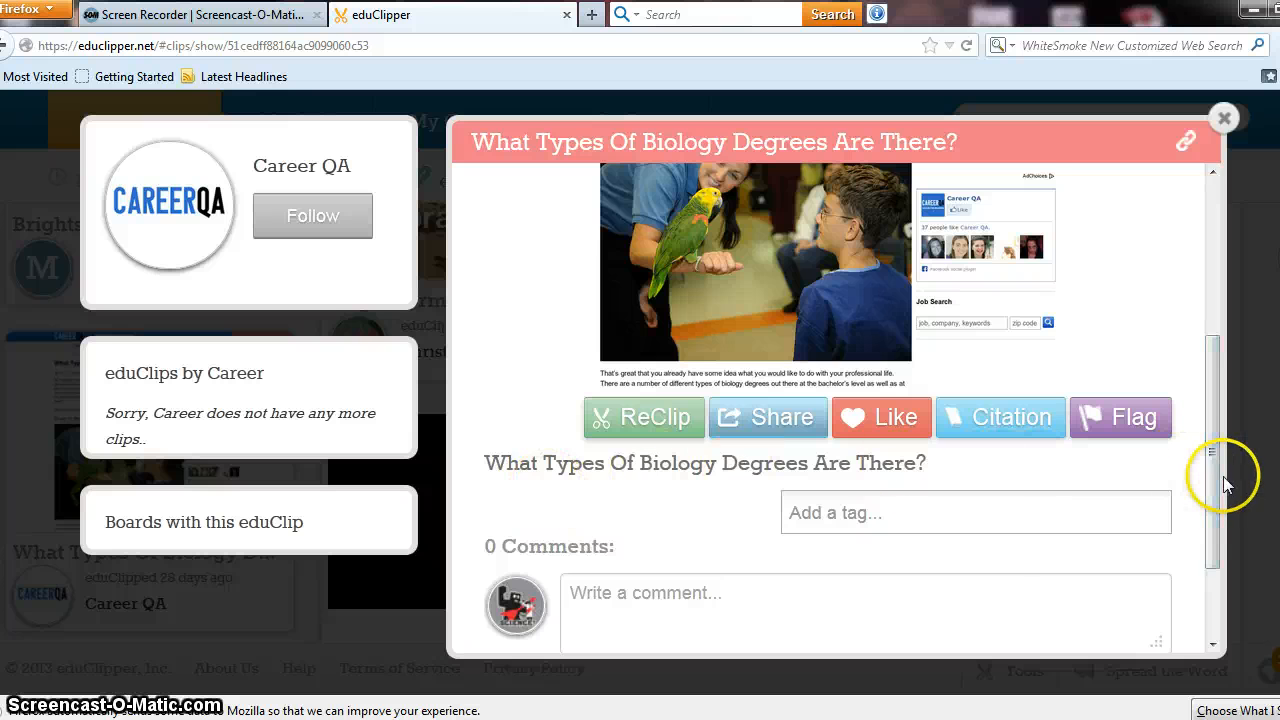
pyautogui.moveTo(1212, 485); pyautogui.dragTo(1211, 343)
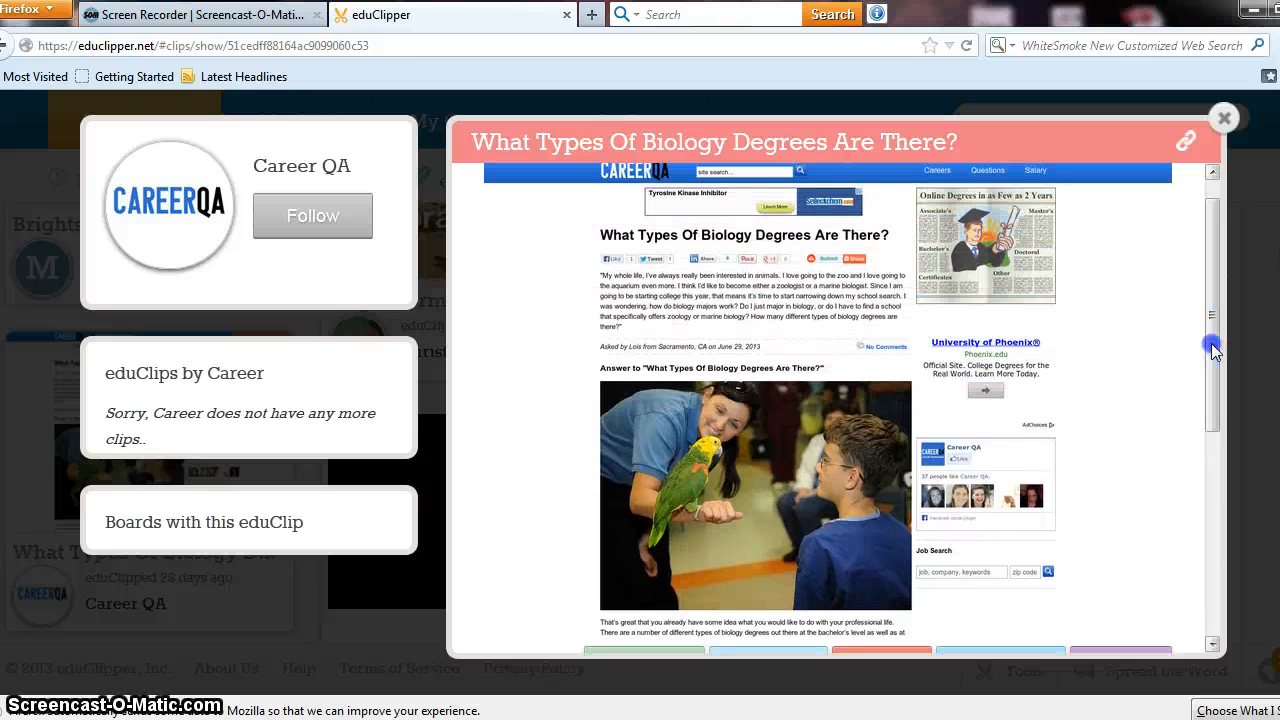
pyautogui.click(612, 352)
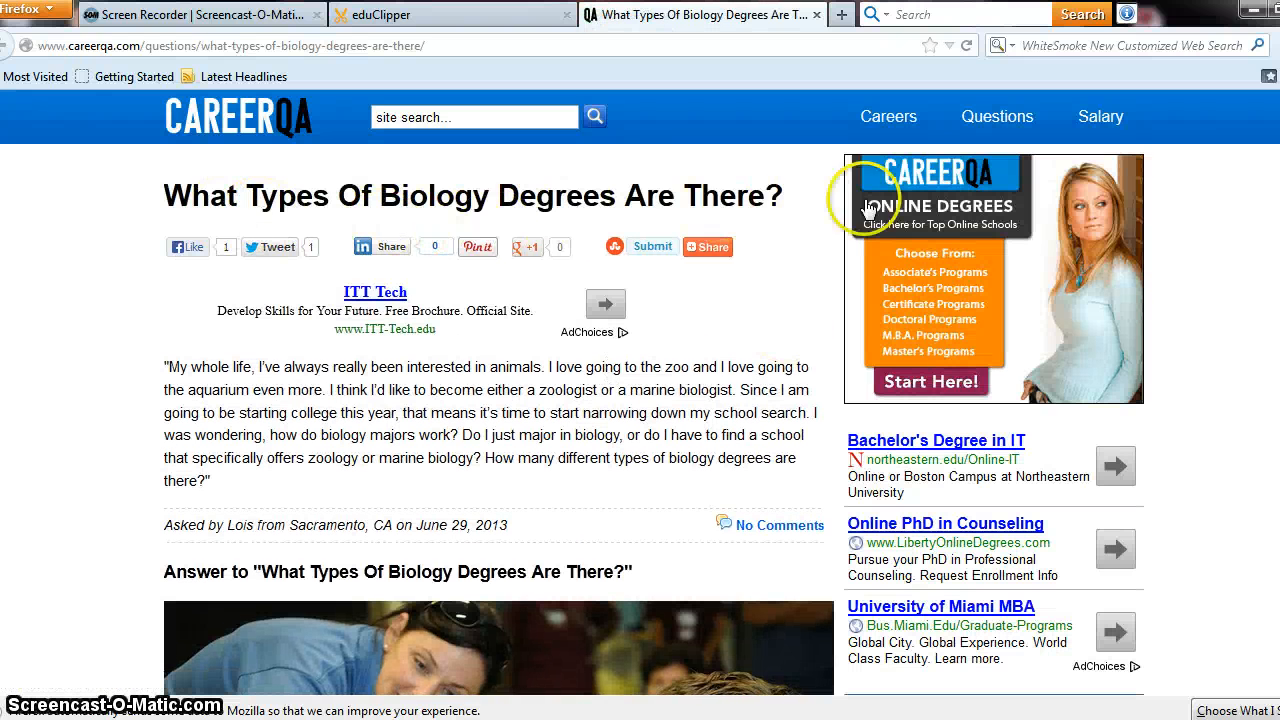
# Step: Read through the CareerQA article on types of biology degrees down to its related questions, and return to its beginning
pyautogui.scroll(-8, 640, 400)
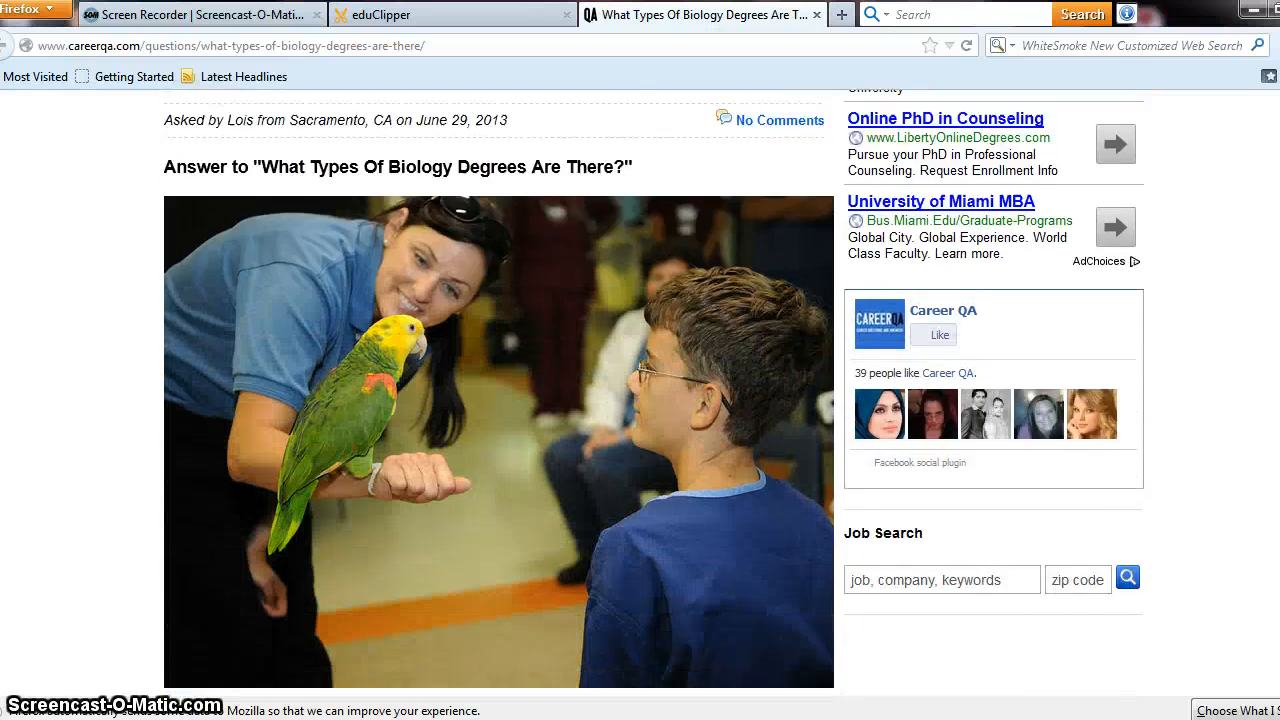
pyautogui.scroll(-8, 640, 400)
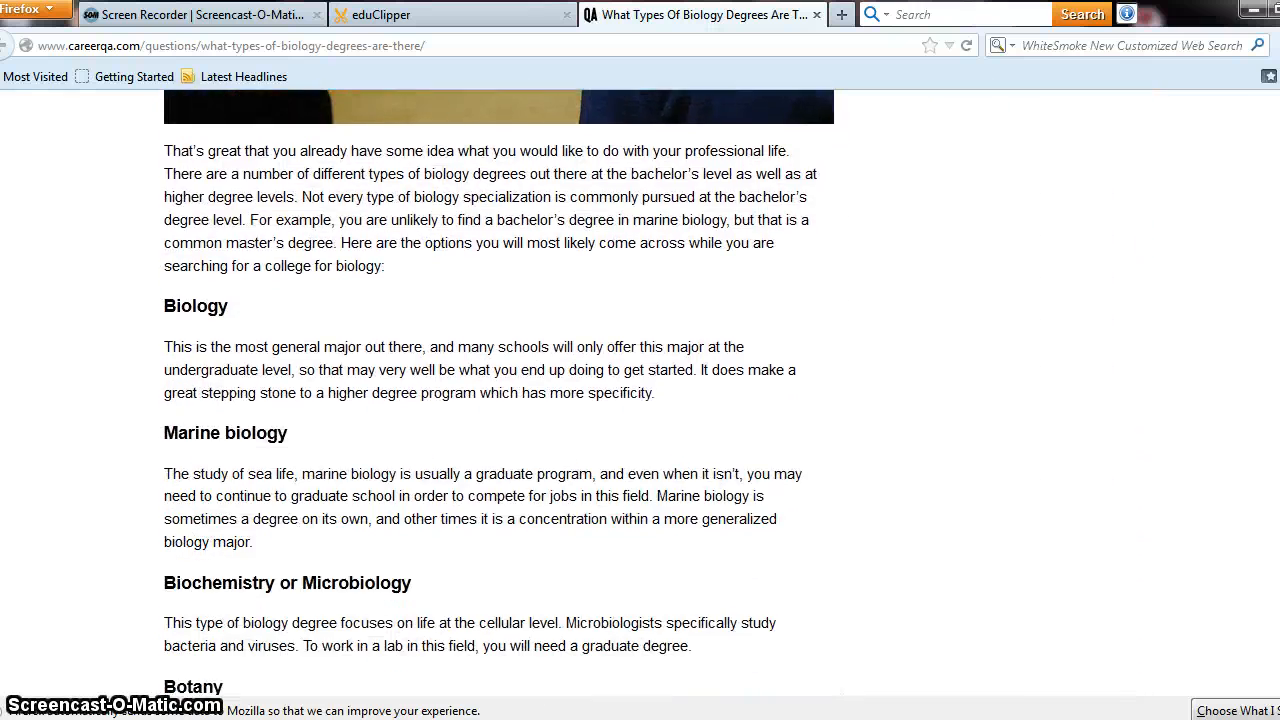
pyautogui.scroll(-8, 640, 400)
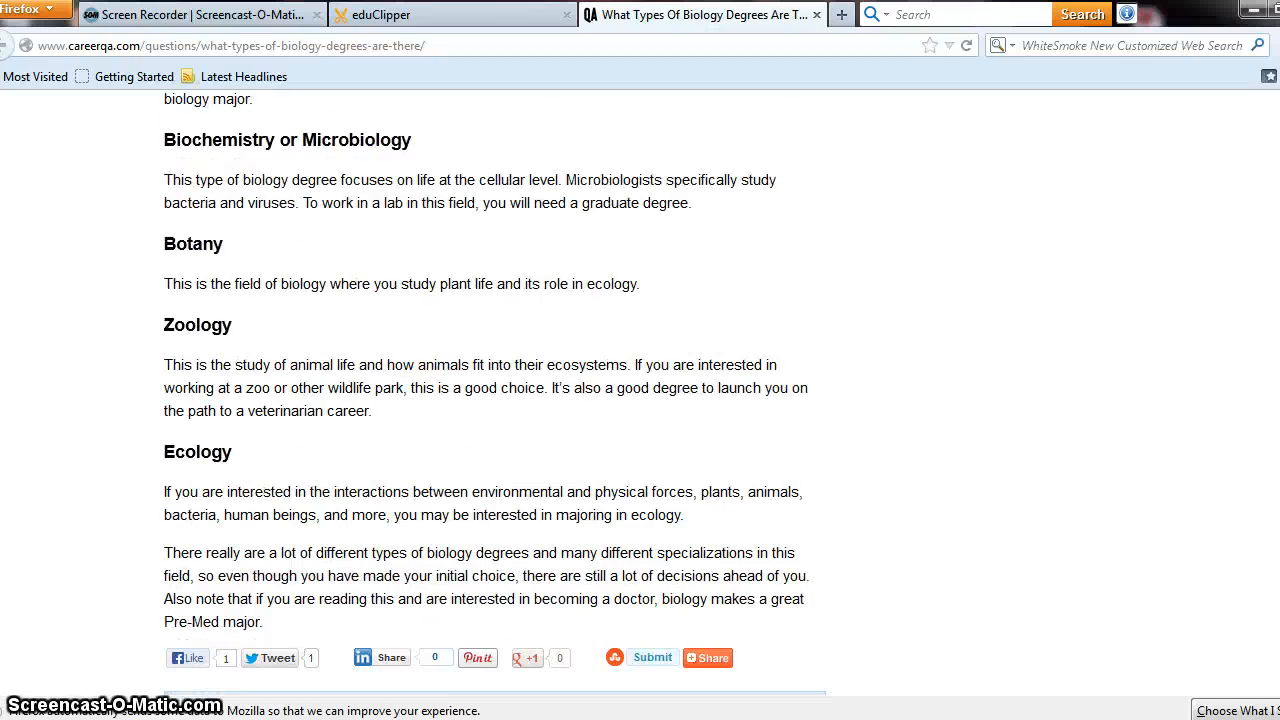
pyautogui.scroll(-2, 640, 400)
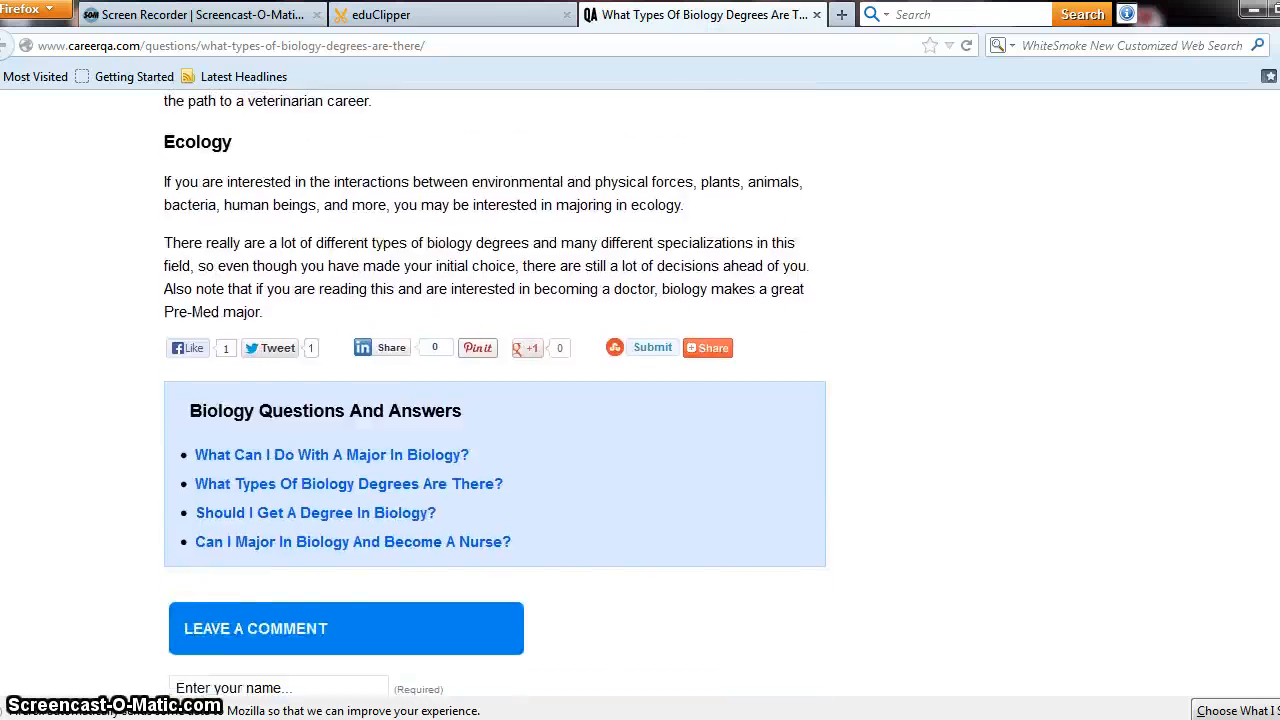
pyautogui.scroll(10, 640, 400)
pyautogui.scroll(8, 640, 400)
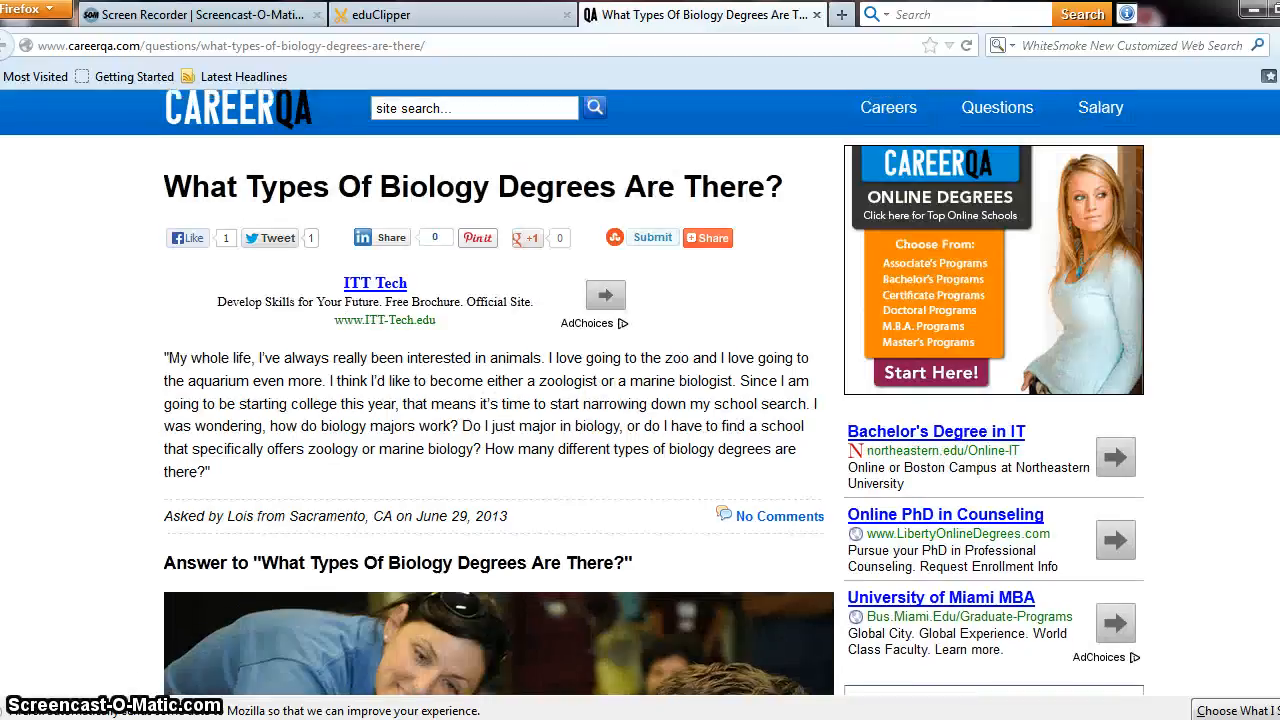
# Step: Close the CareerQA article and the clip preview, and open the ReClip form for "What Types Of Biology Degrees Are There?"
pyautogui.click(816, 16)
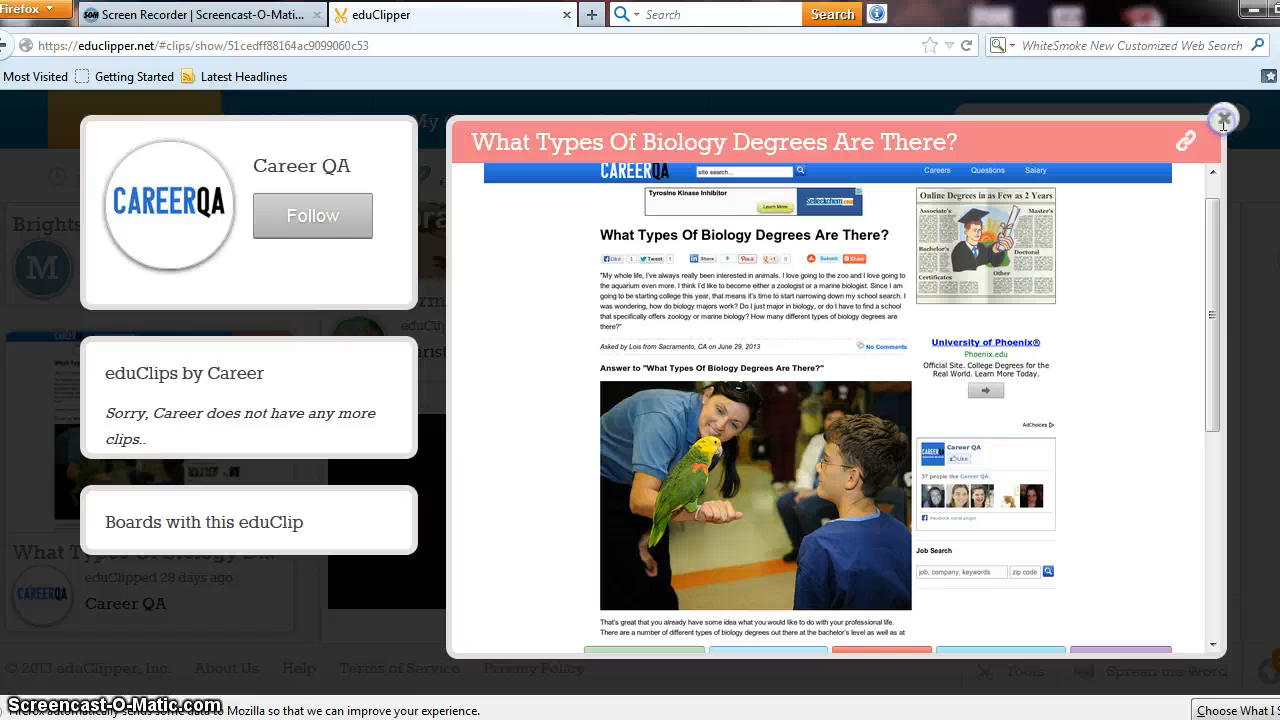
pyautogui.click(1222, 121)
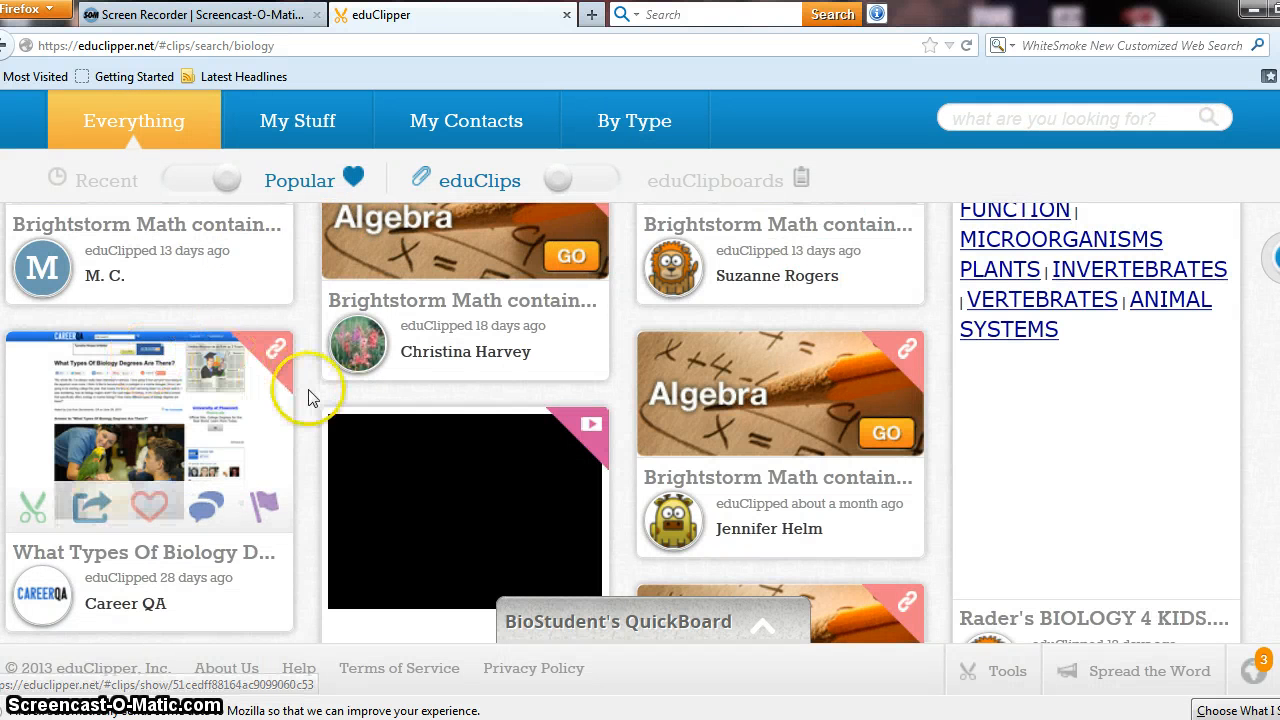
pyautogui.moveTo(250, 408)
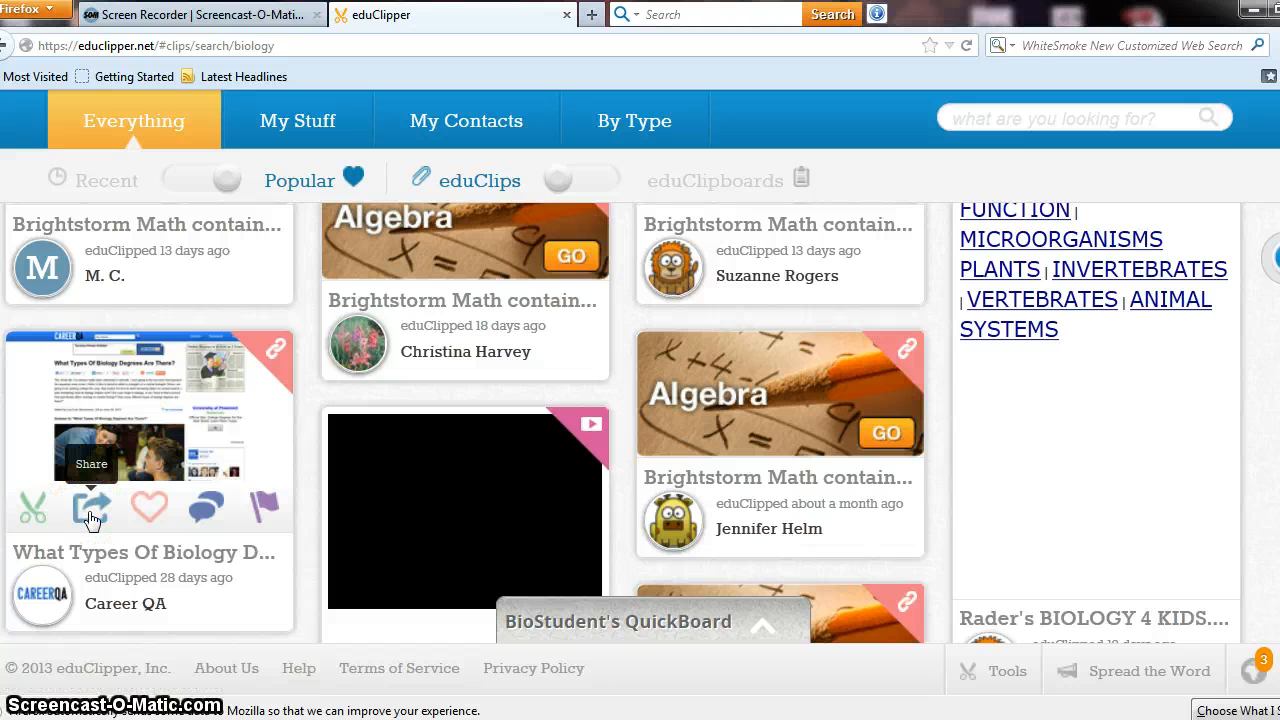
pyautogui.click(148, 510)
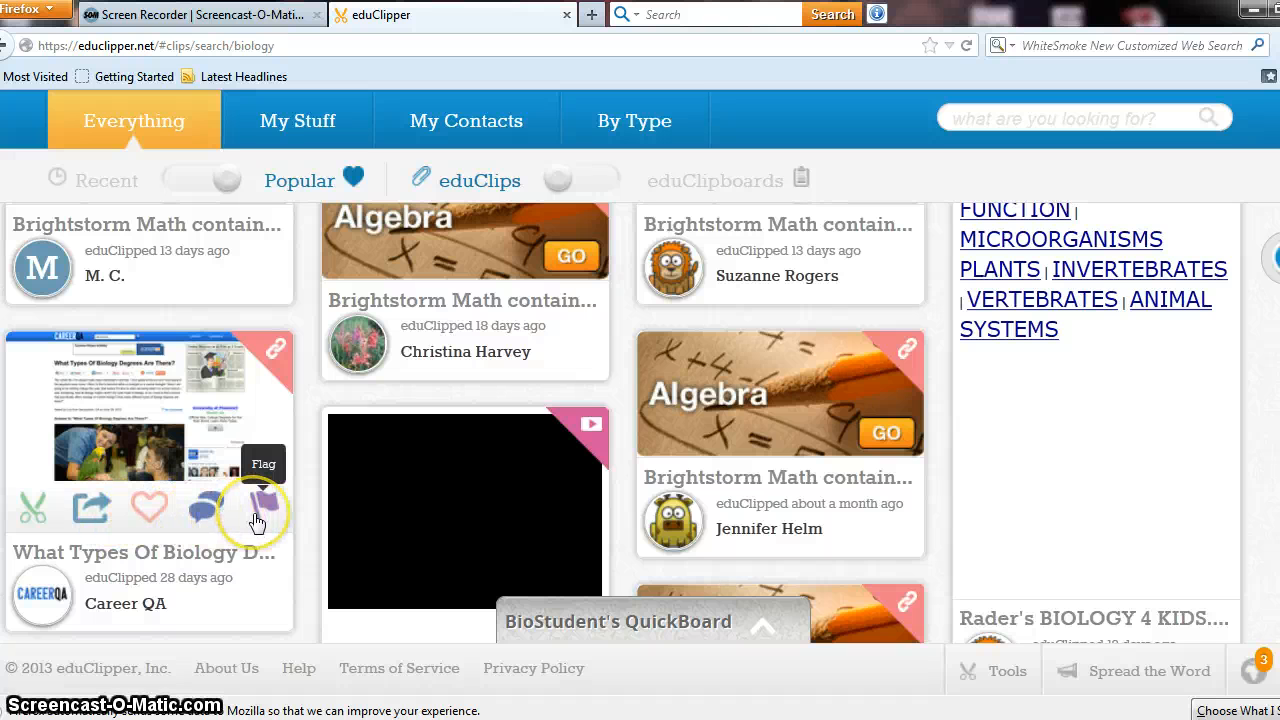
pyautogui.click(34, 510)
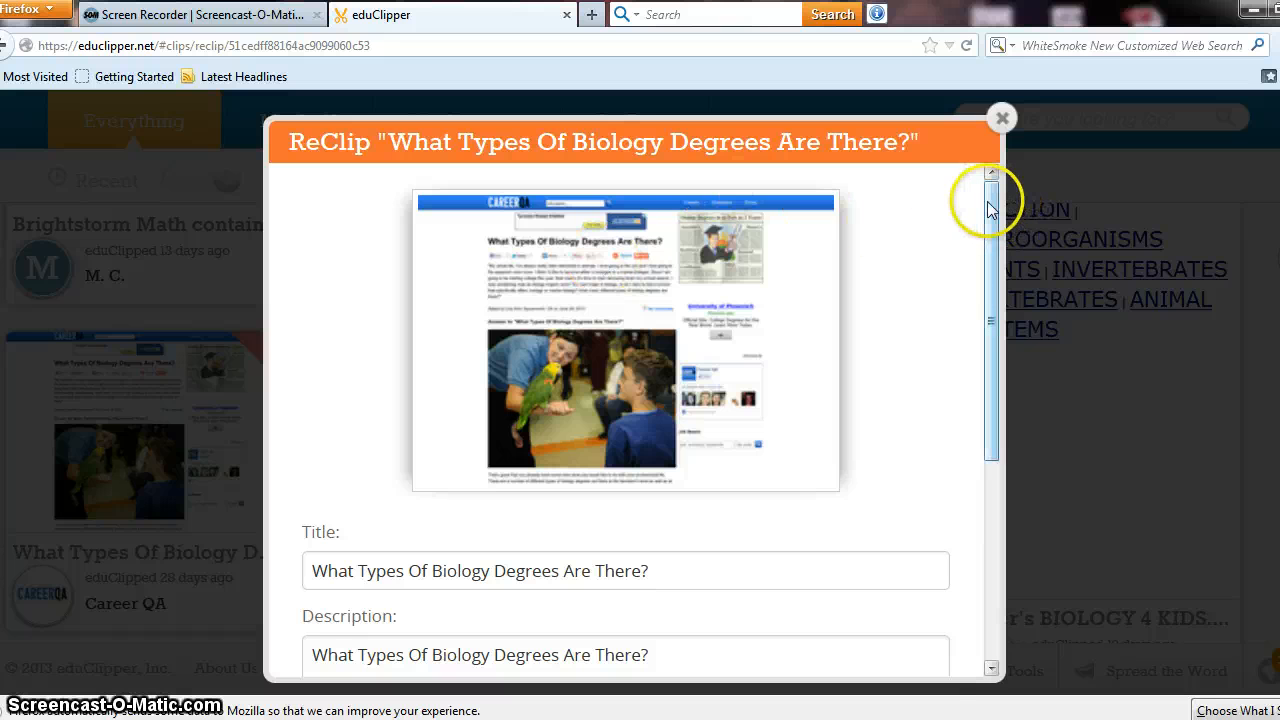
# Step: Replace the clip's description with "Article that talks about different careers within biology."
pyautogui.moveTo(988, 212); pyautogui.dragTo(986, 334)
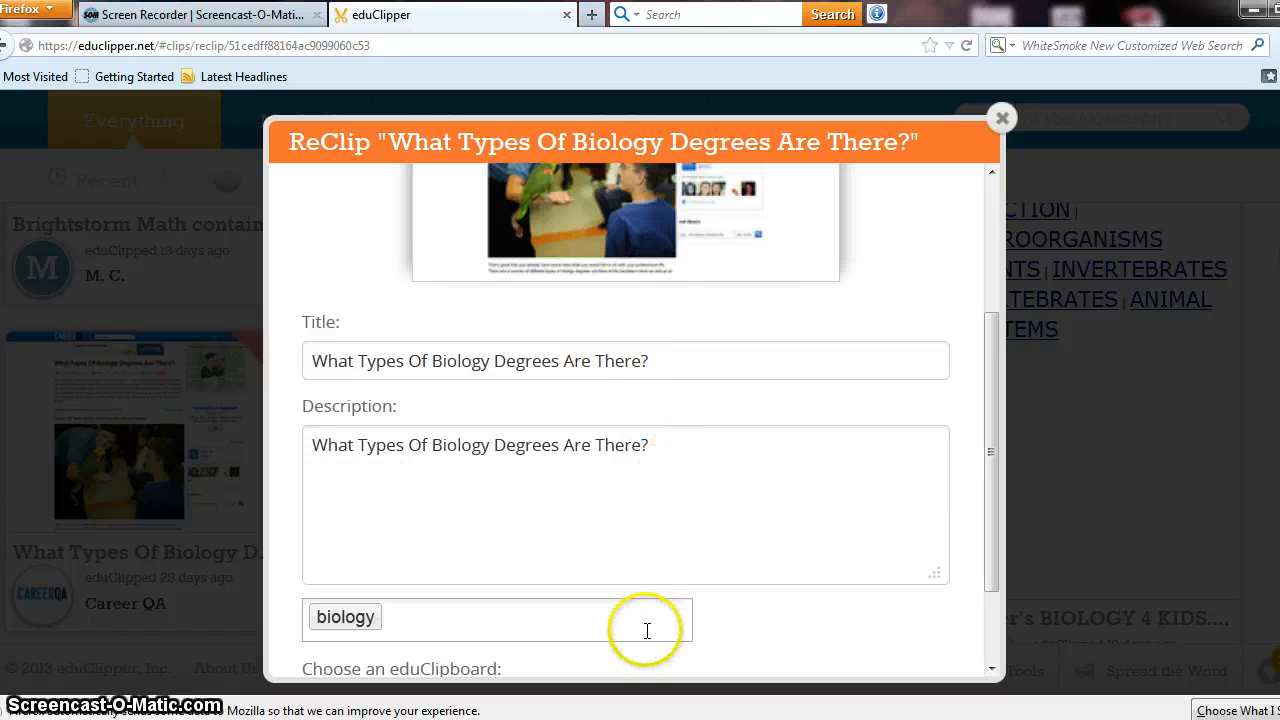
pyautogui.moveTo(988, 465); pyautogui.dragTo(720, 529)
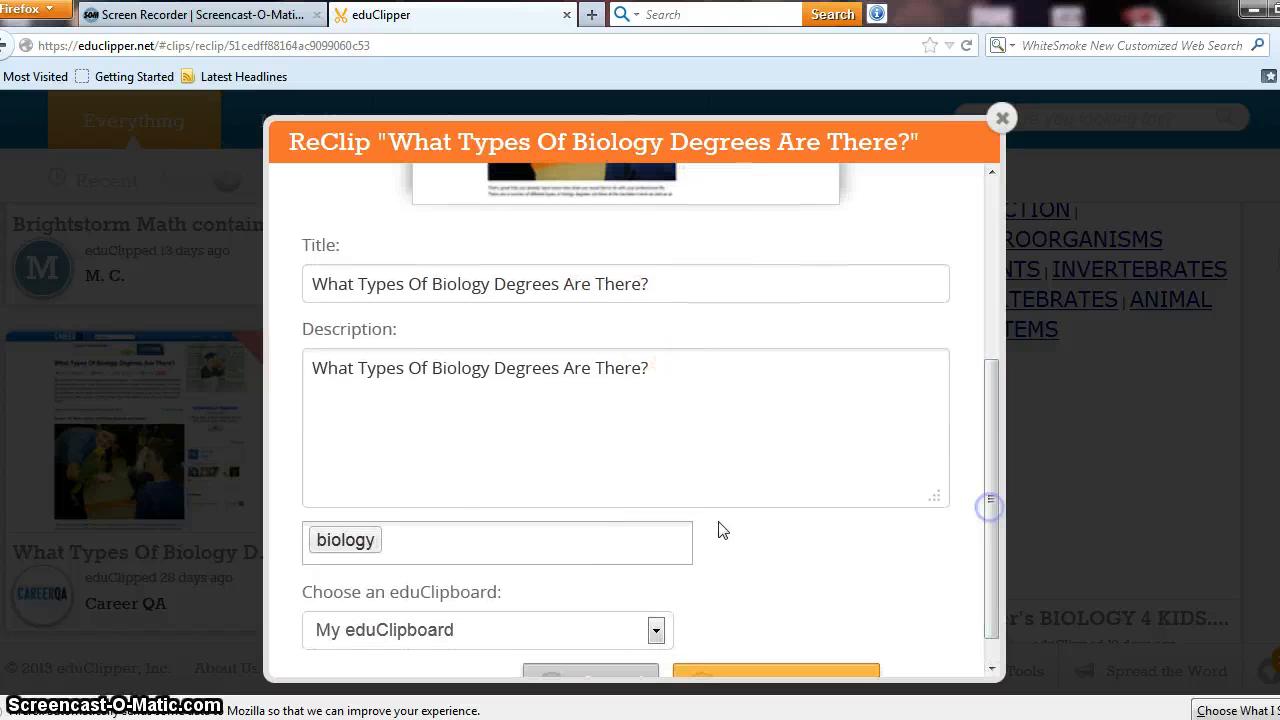
pyautogui.moveTo(991, 486); pyautogui.dragTo(991, 336)
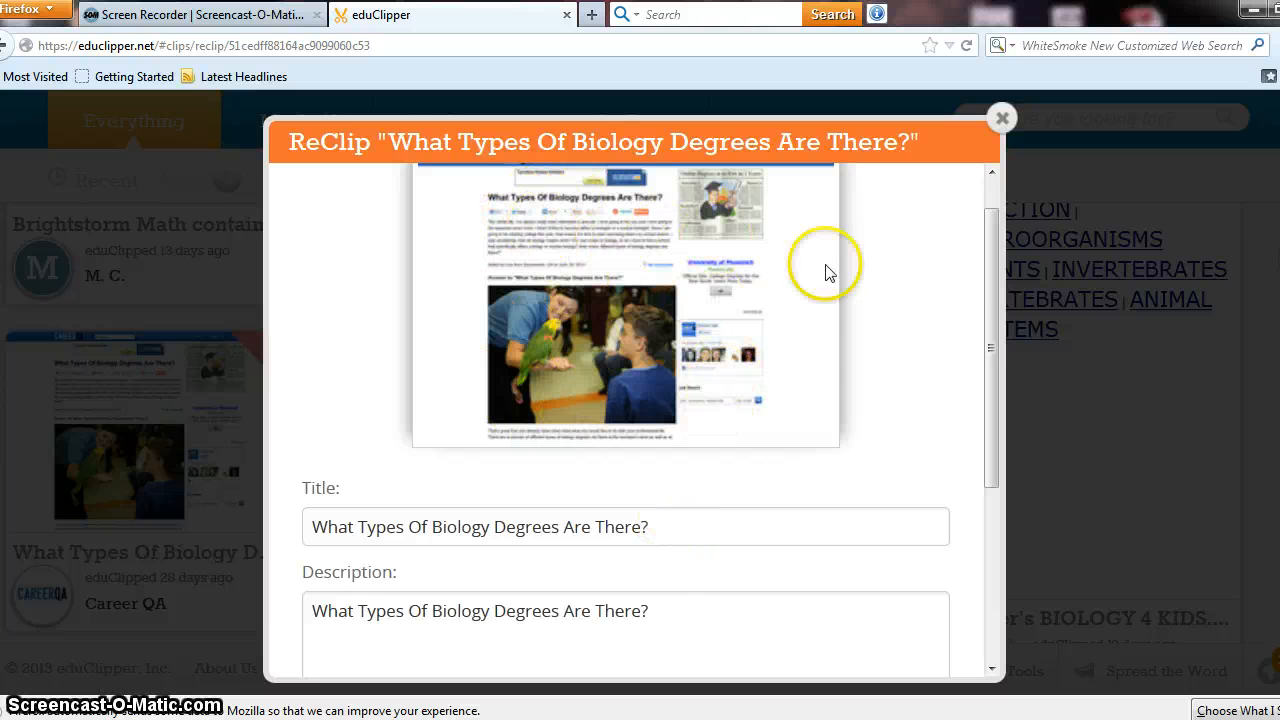
pyautogui.moveTo(994, 251); pyautogui.dragTo(986, 334)
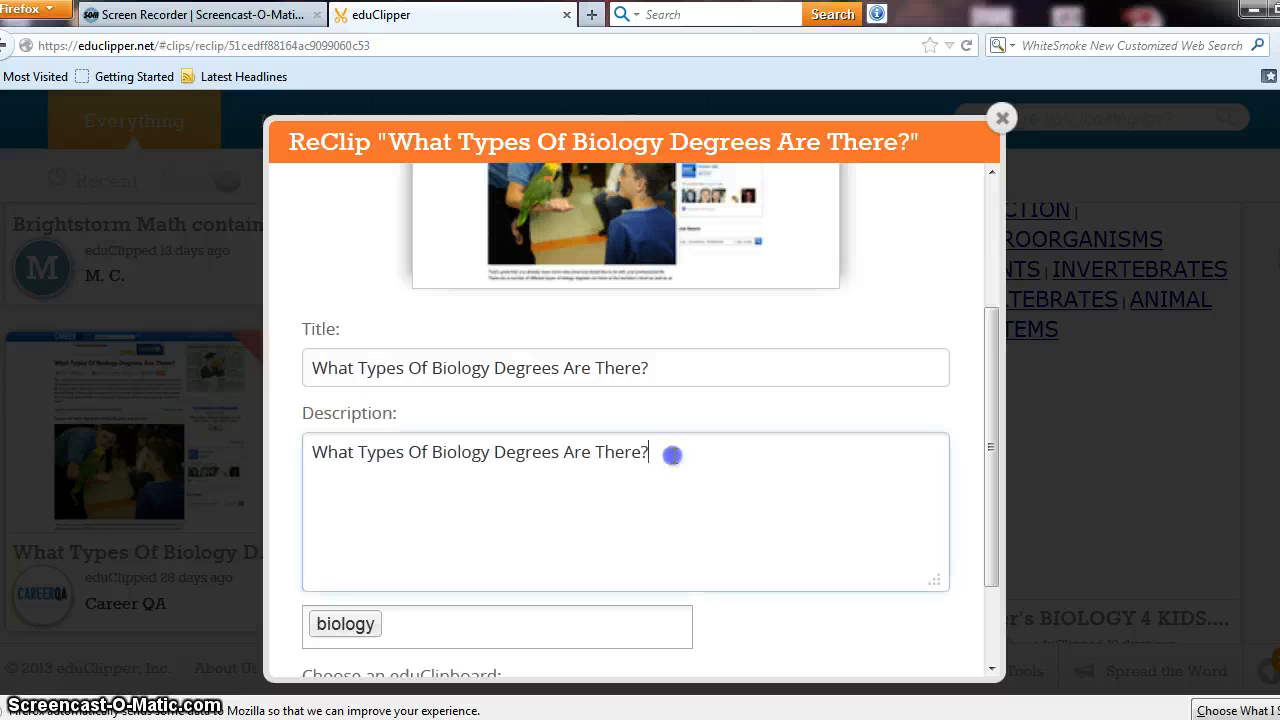
pyautogui.moveTo(669, 452); pyautogui.dragTo(326, 455)
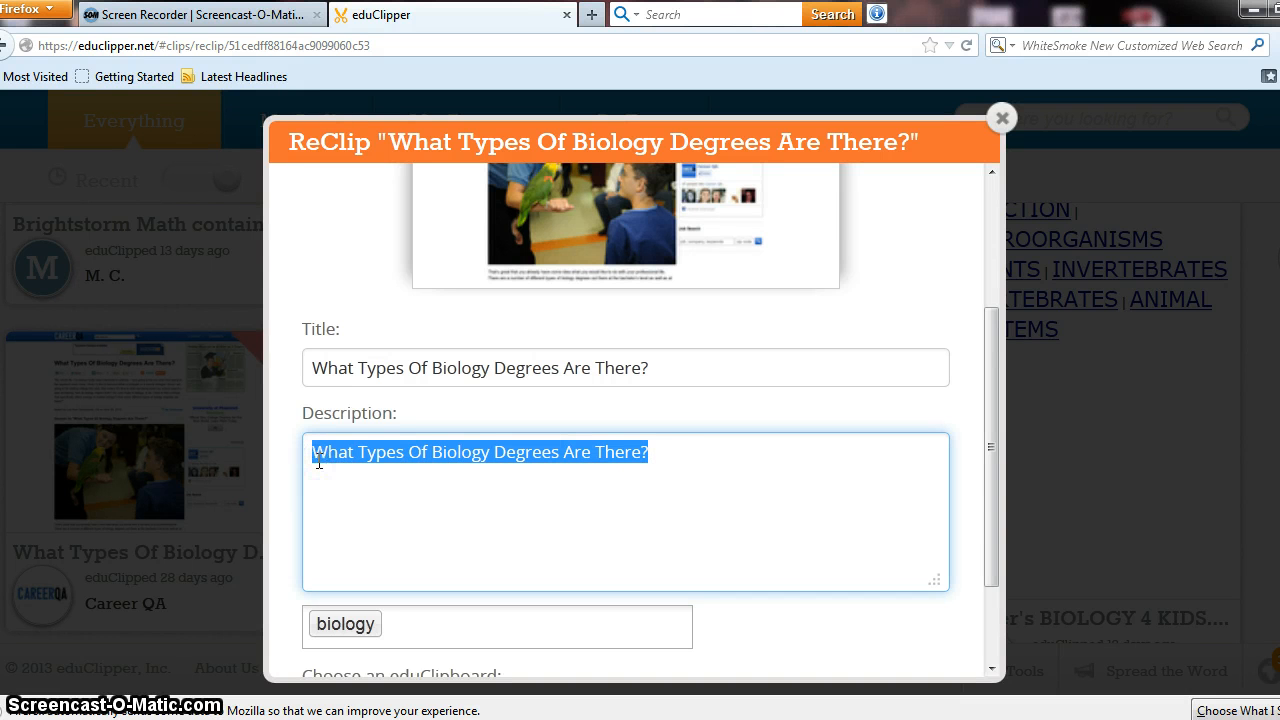
pyautogui.write('Article that talks about di')
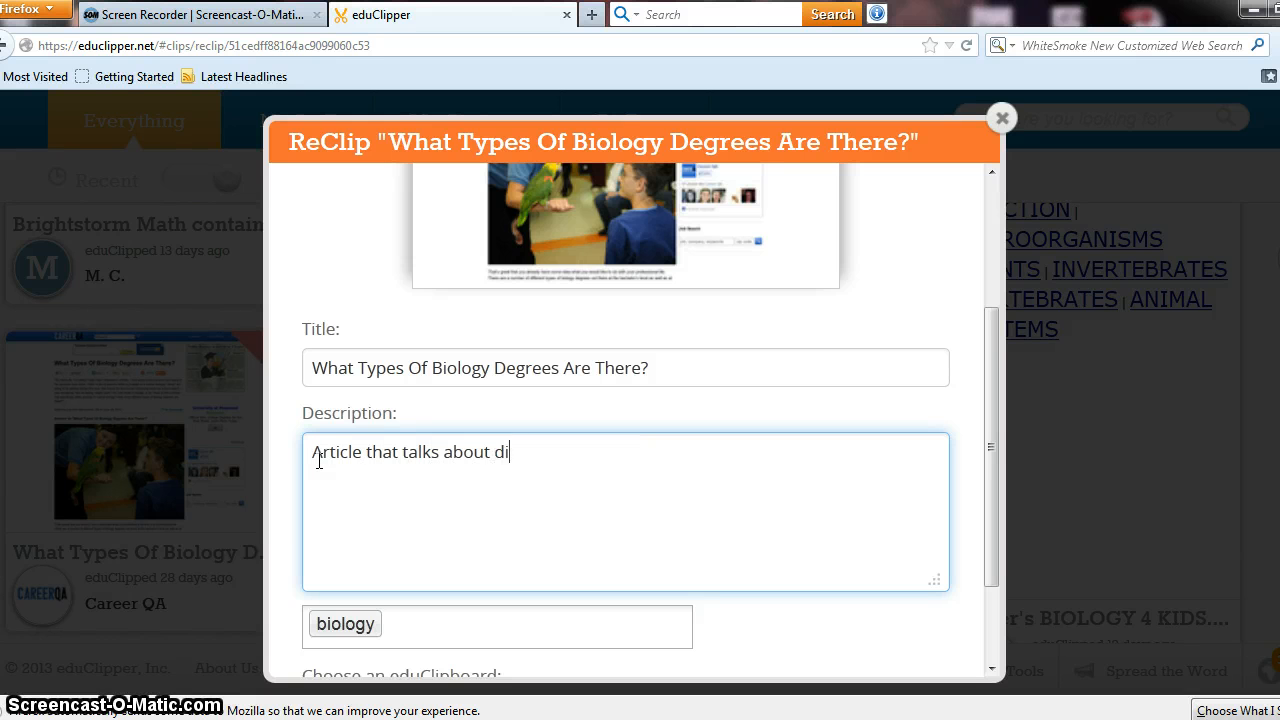
pyautogui.write('fferent careers')
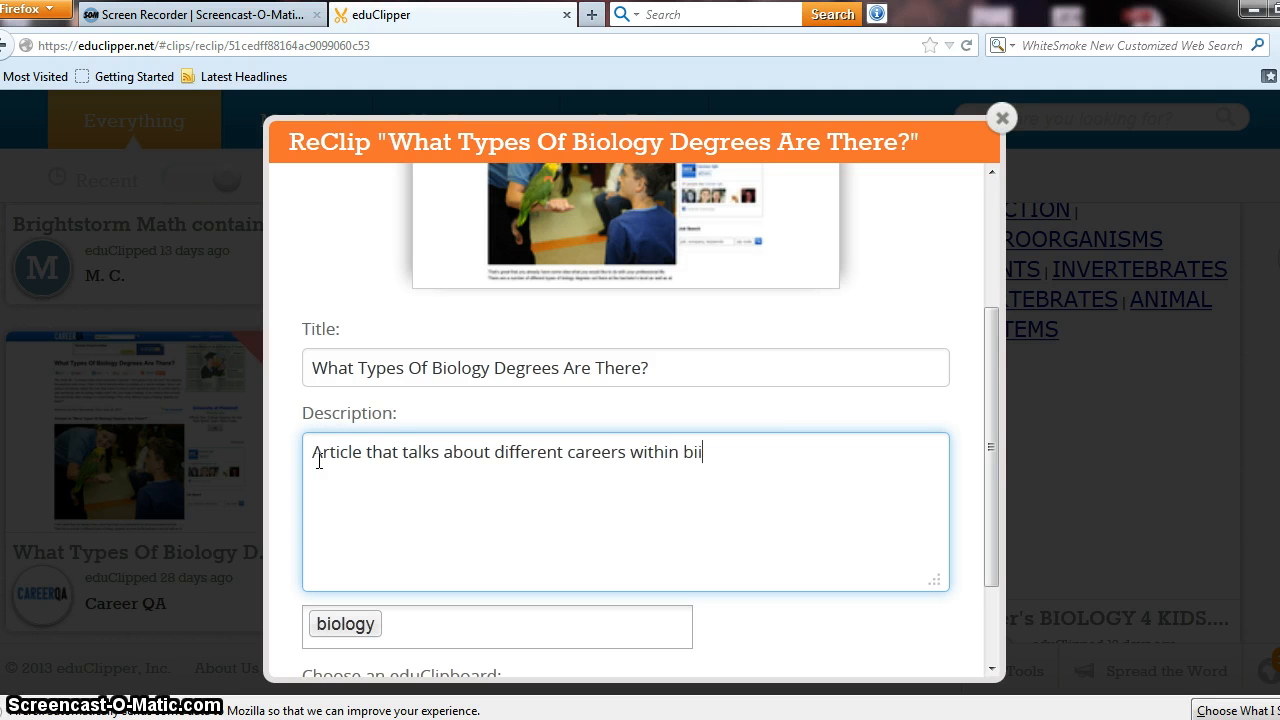
pyautogui.write(' within biology')
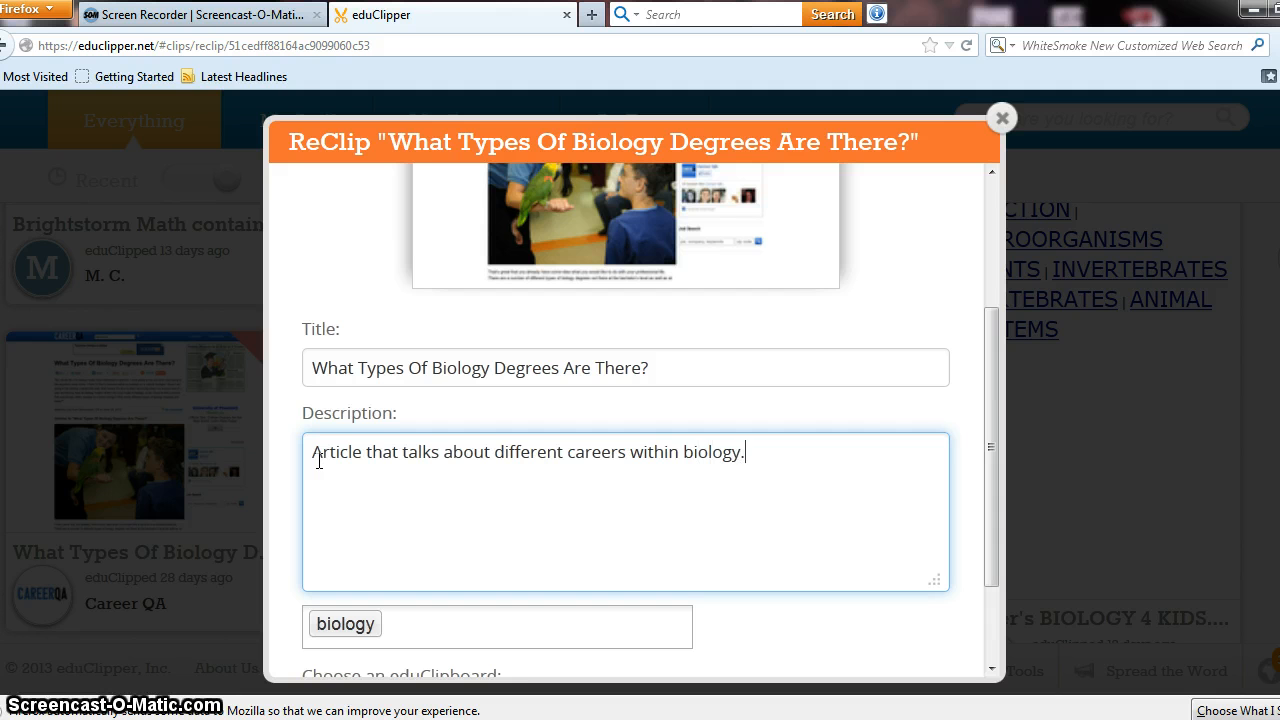
pyautogui.write('.')
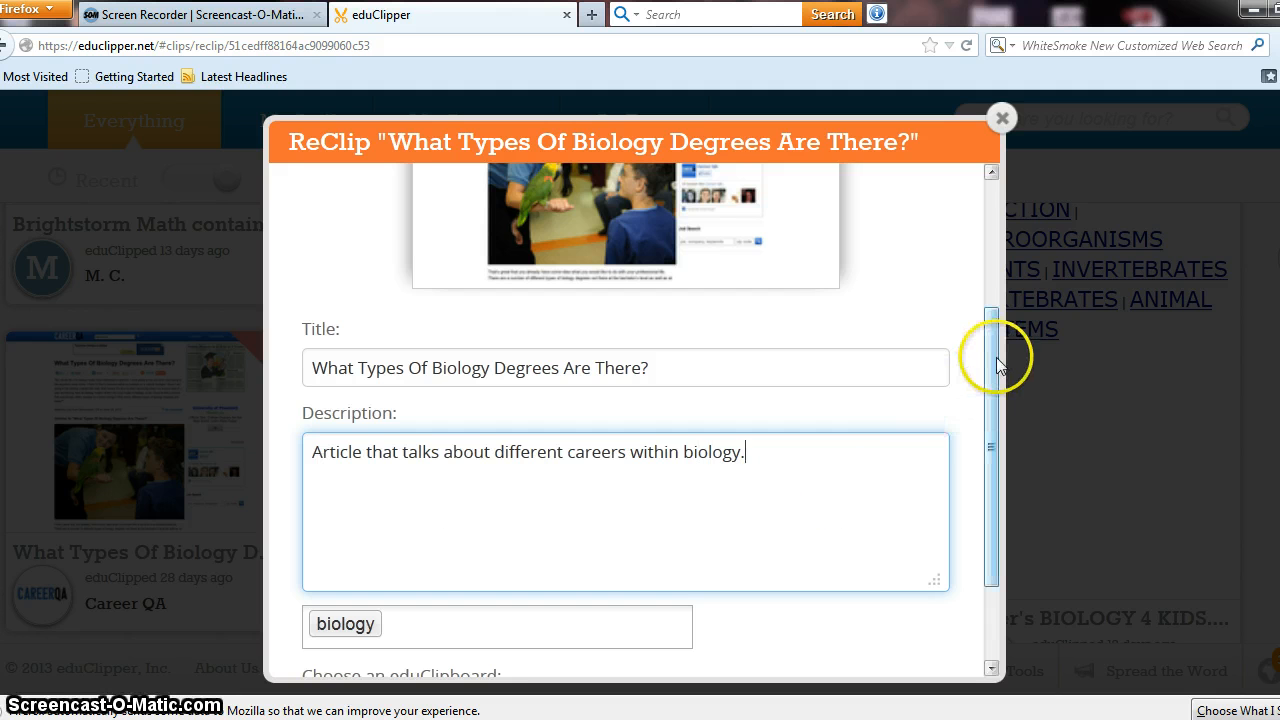
# Step: Add the tags "careers" and "degree" to the clip alongside the biology tag
pyautogui.moveTo(992, 357); pyautogui.dragTo(992, 420)
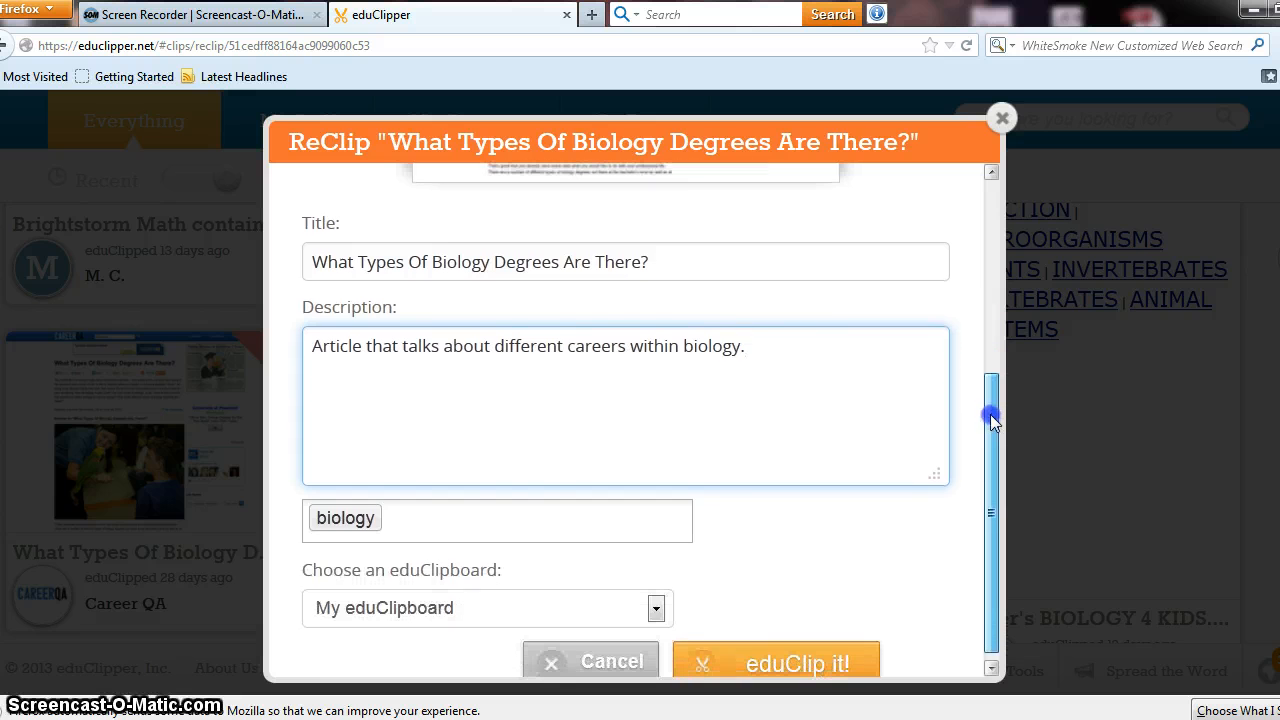
pyautogui.click(418, 520)
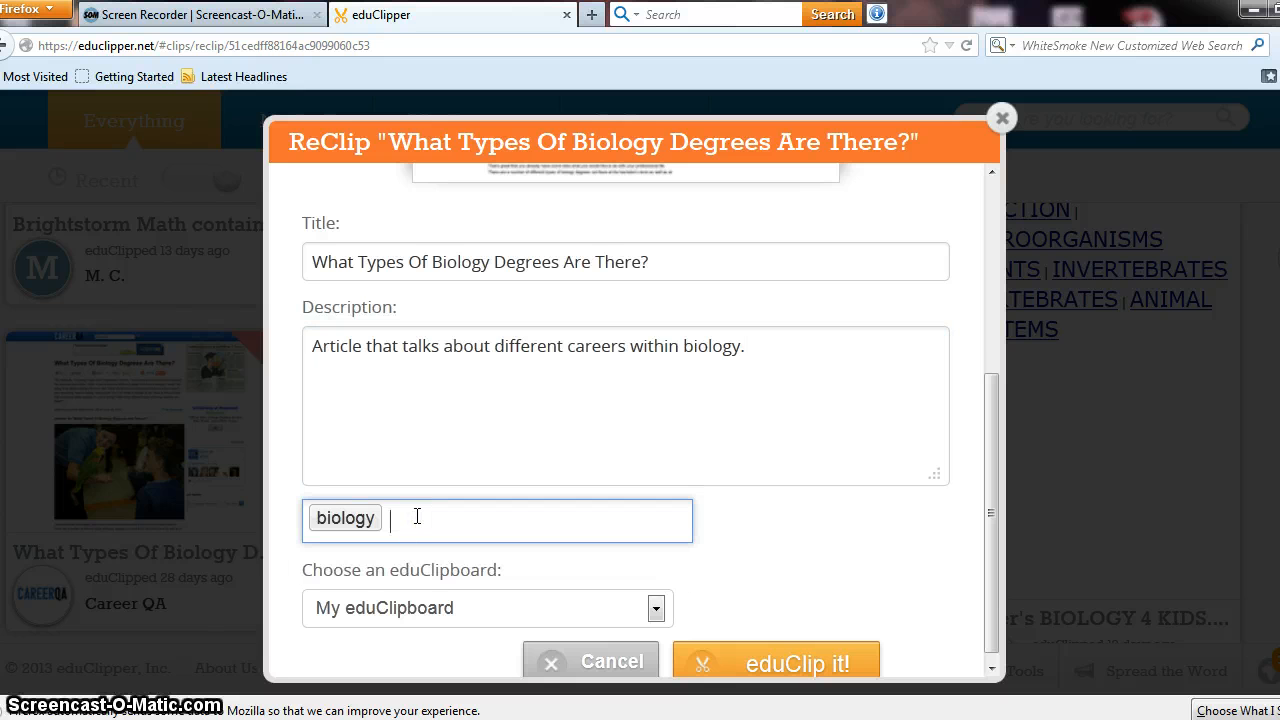
pyautogui.write('careers')
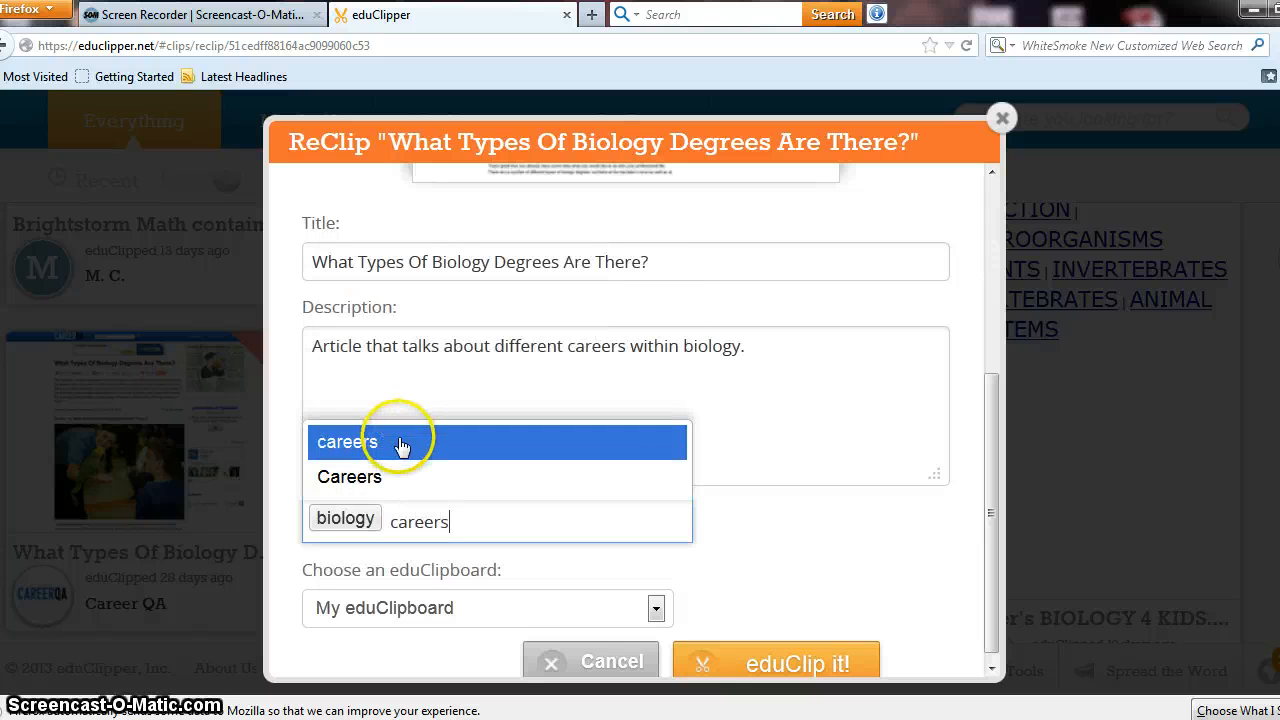
pyautogui.click(400, 442)
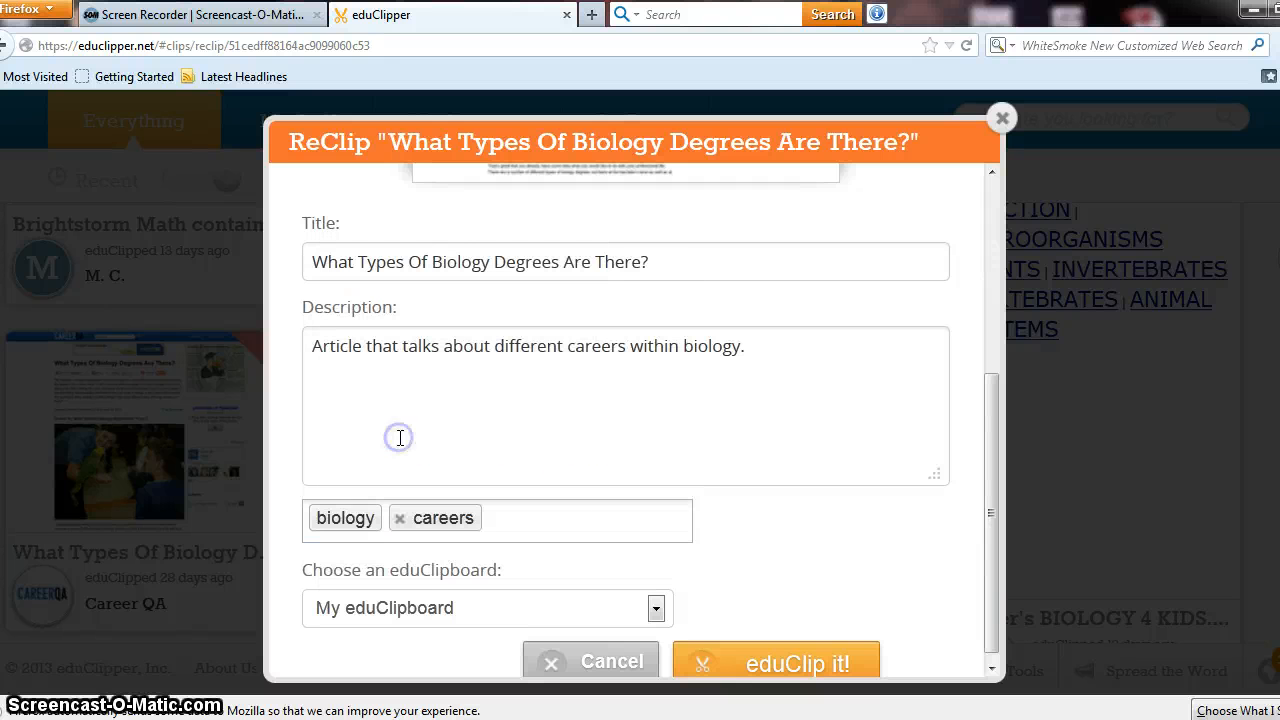
pyautogui.click(586, 532)
pyautogui.write('degr')
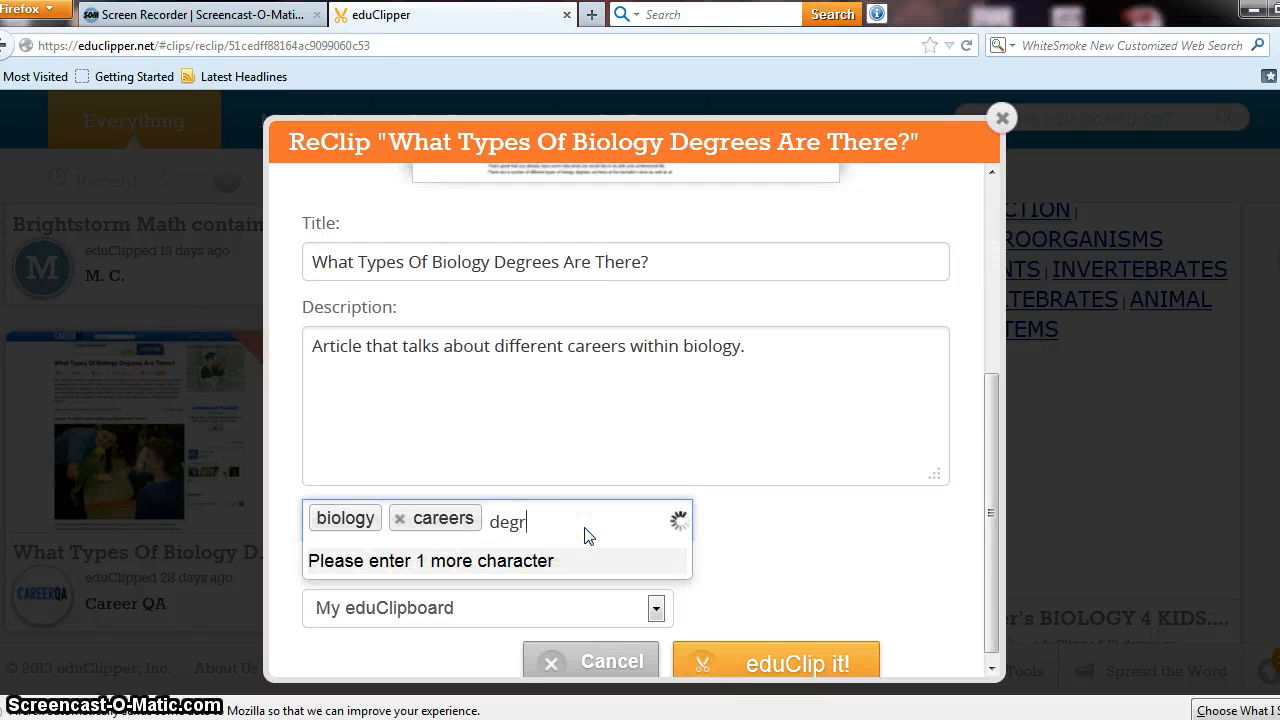
pyautogui.write('e')
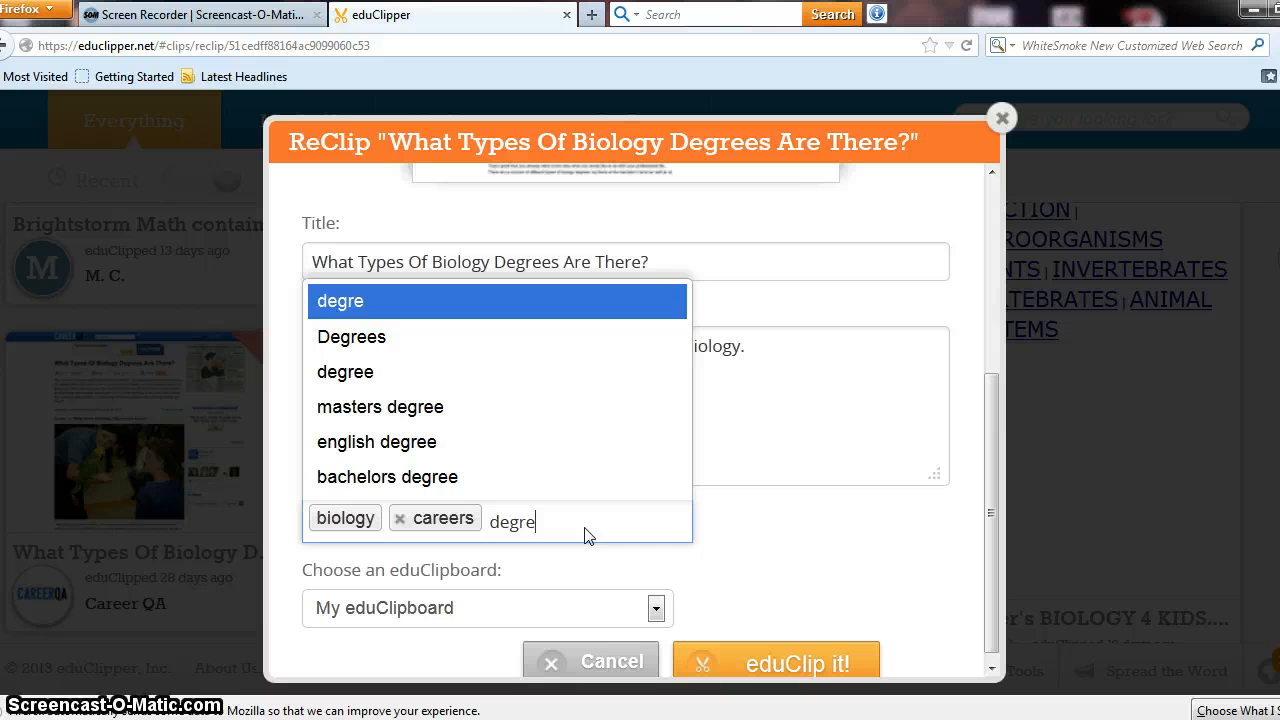
pyautogui.click(489, 379)
pyautogui.click(668, 508)
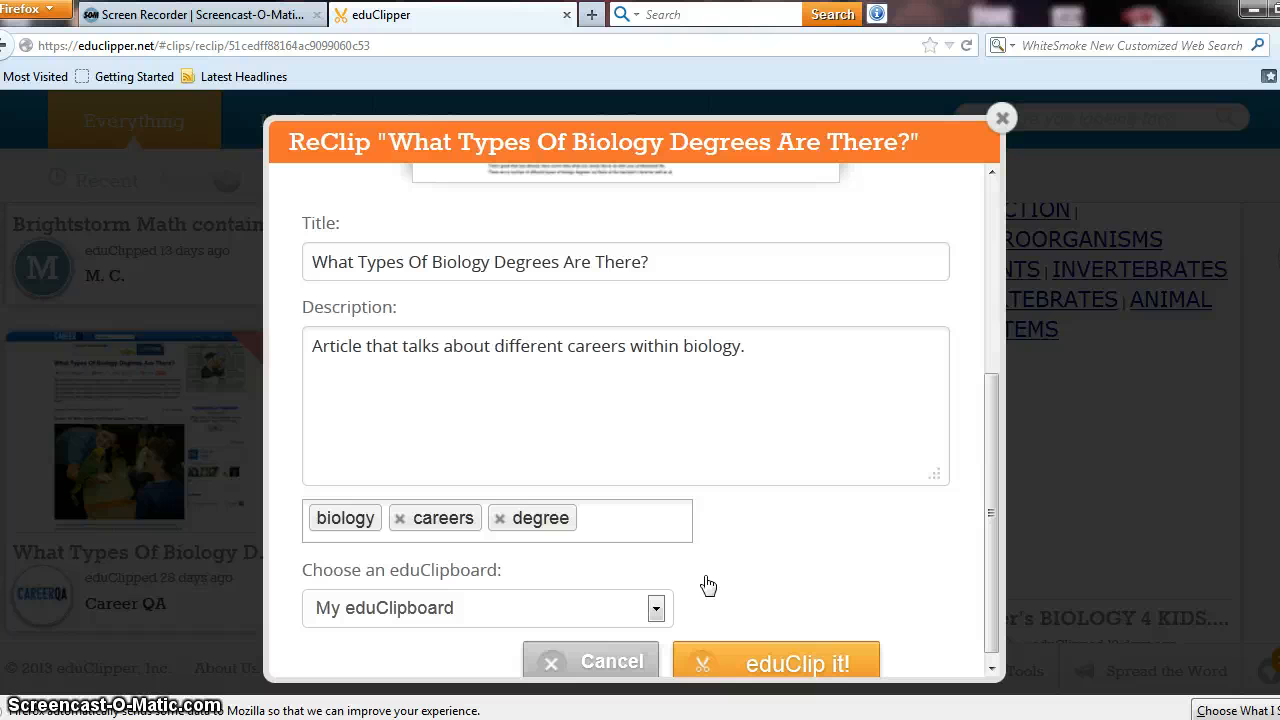
# Step: Create a new eduClipboard named "Biology" for the clip and submit the re-clip
pyautogui.click(656, 610)
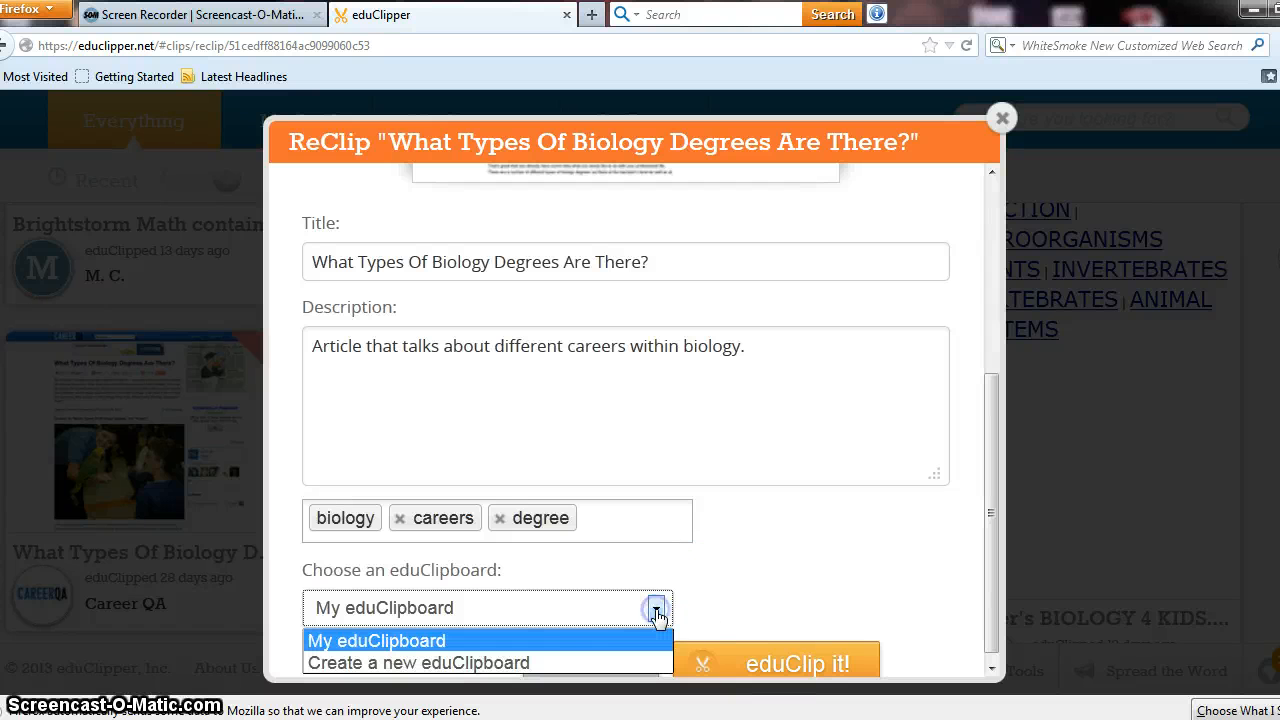
pyautogui.click(600, 662)
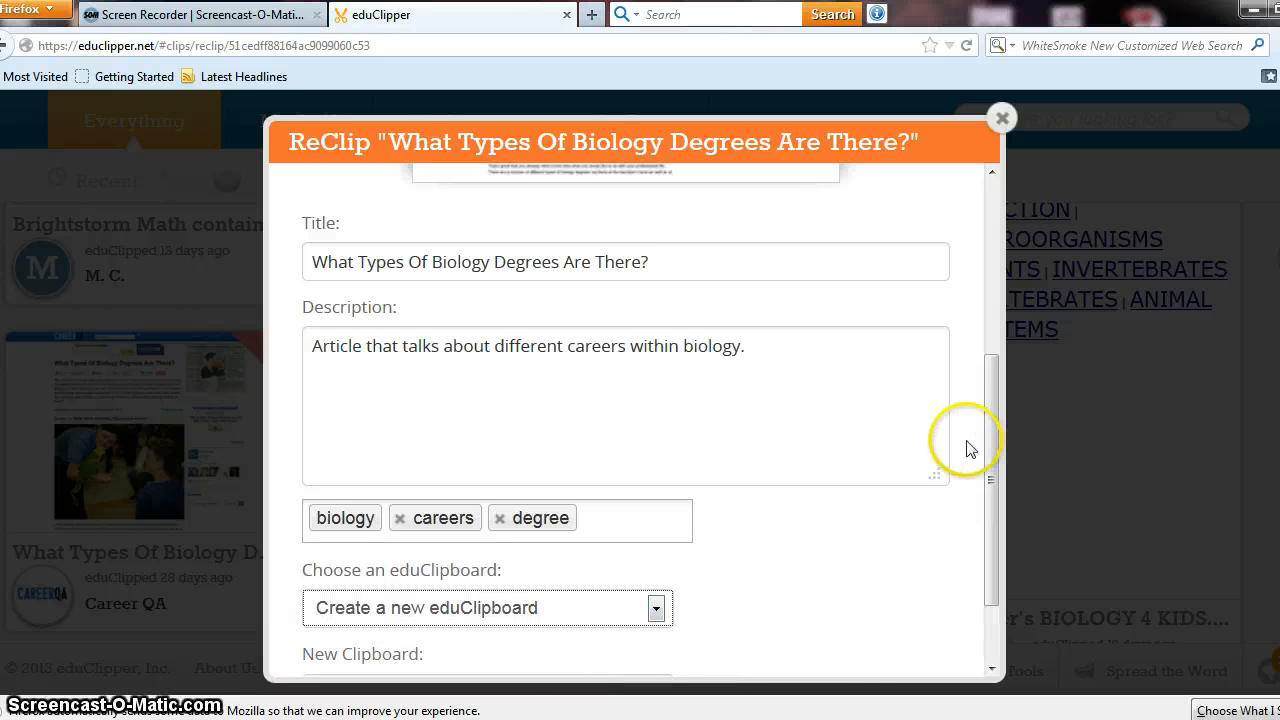
pyautogui.click(992, 408)
pyautogui.moveTo(992, 408); pyautogui.dragTo(991, 458)
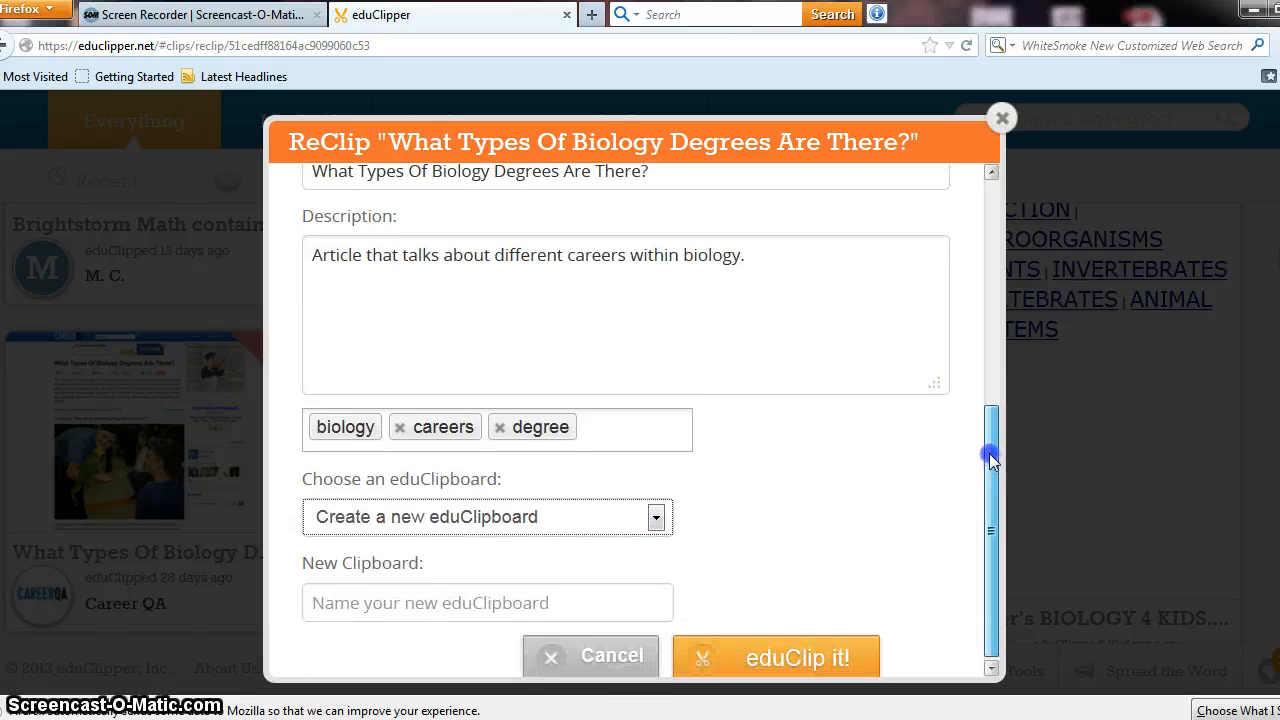
pyautogui.click(531, 606)
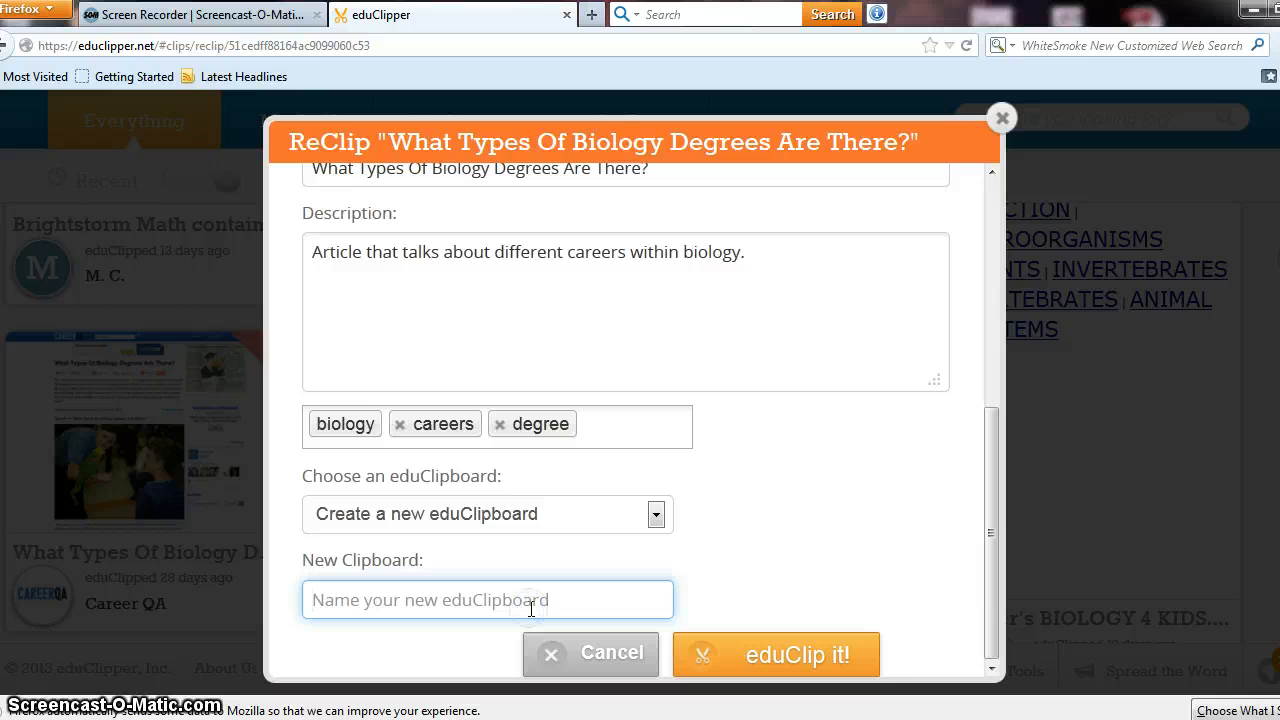
pyautogui.write('Biology')
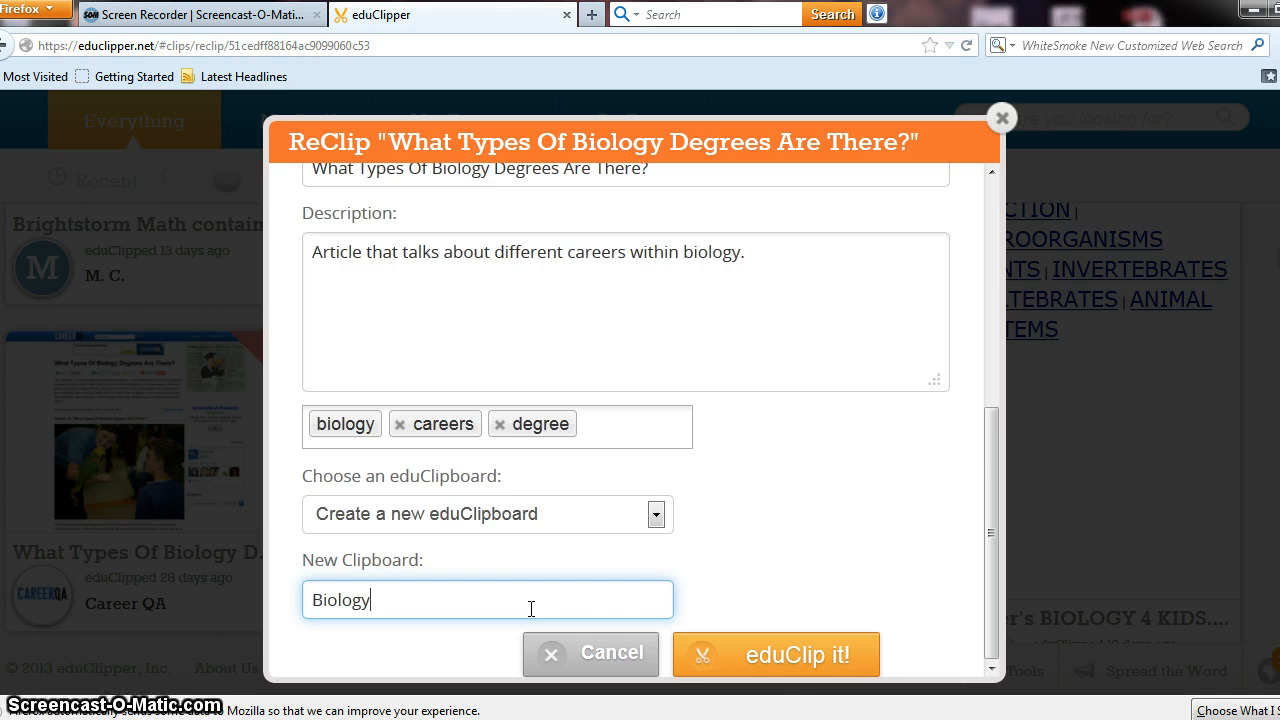
pyautogui.click(780, 656)
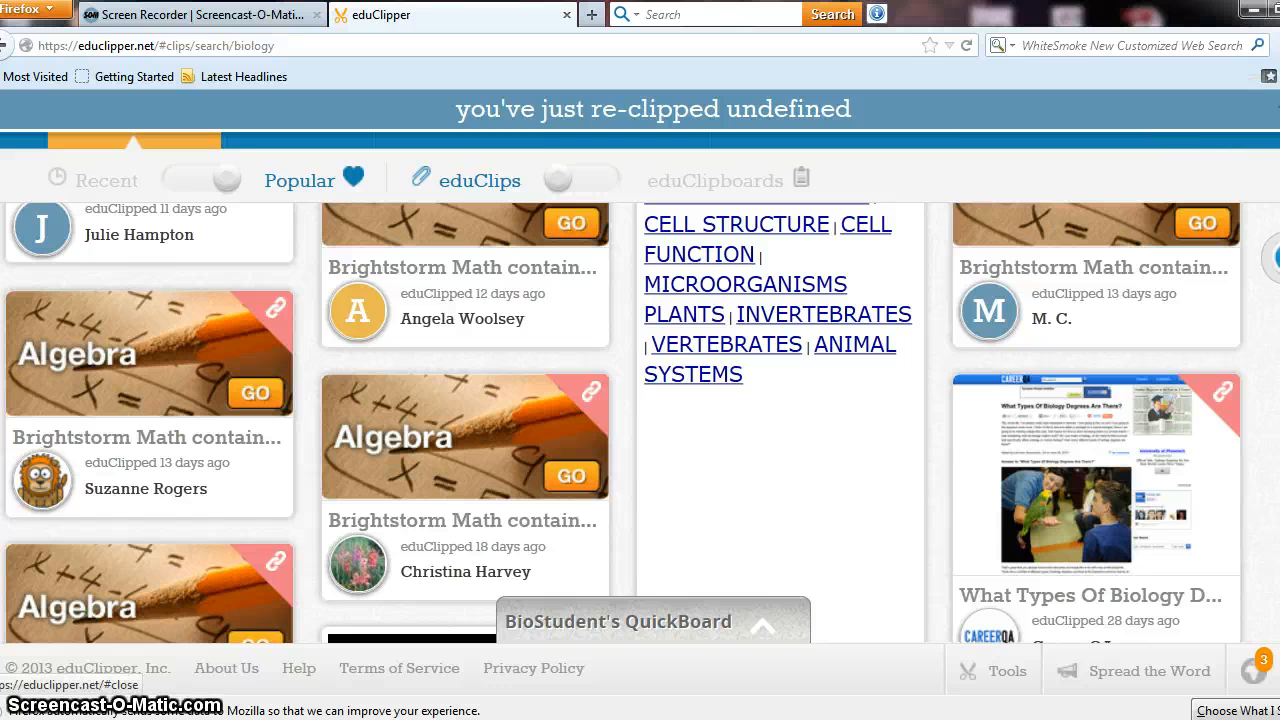
# Step: Dismiss the re-clip notice and look through the student's own saved eduClips for the re-clipped biology degrees article
pyautogui.click(1278, 108)
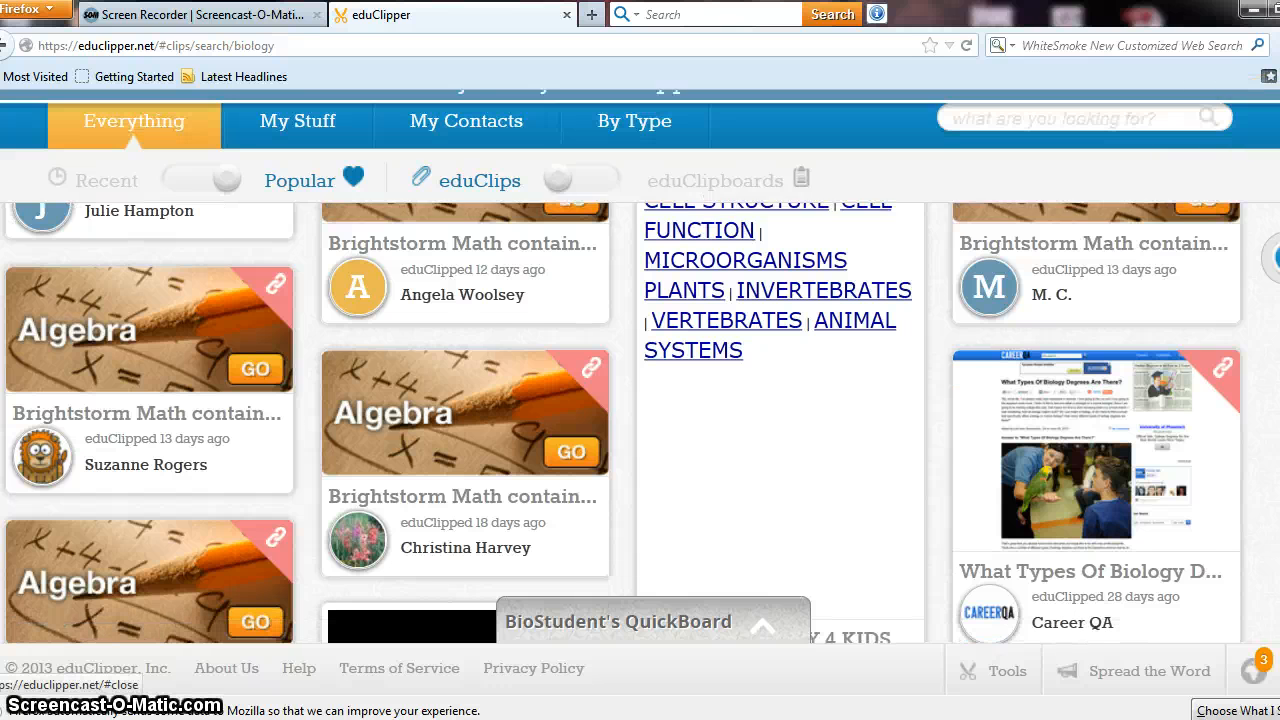
pyautogui.scroll(10, 623, 422)
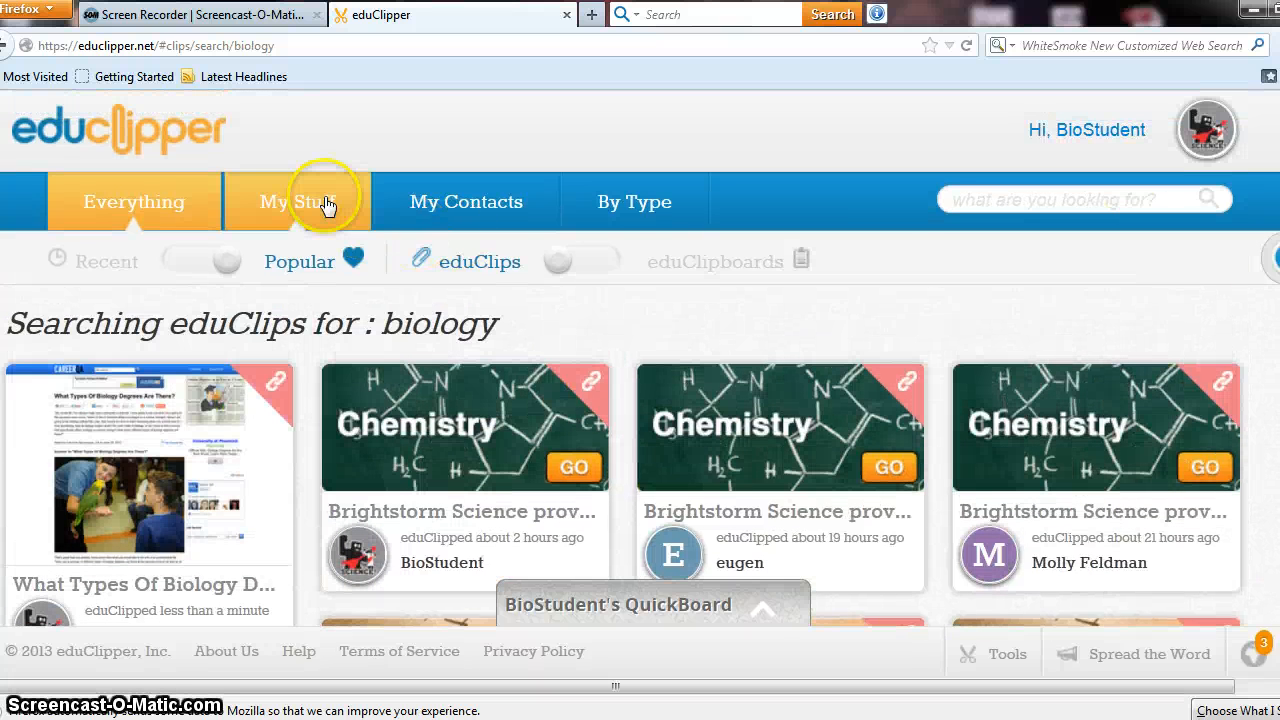
pyautogui.click(326, 204)
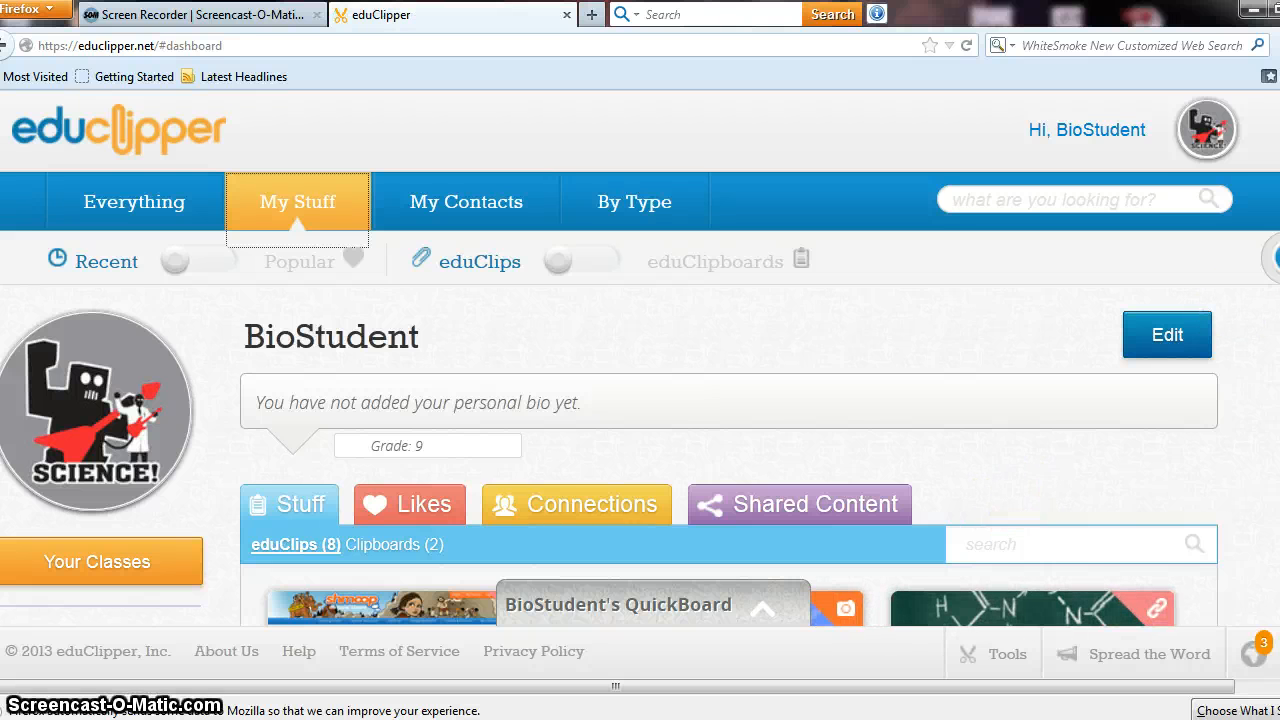
pyautogui.scroll(-5, 640, 400)
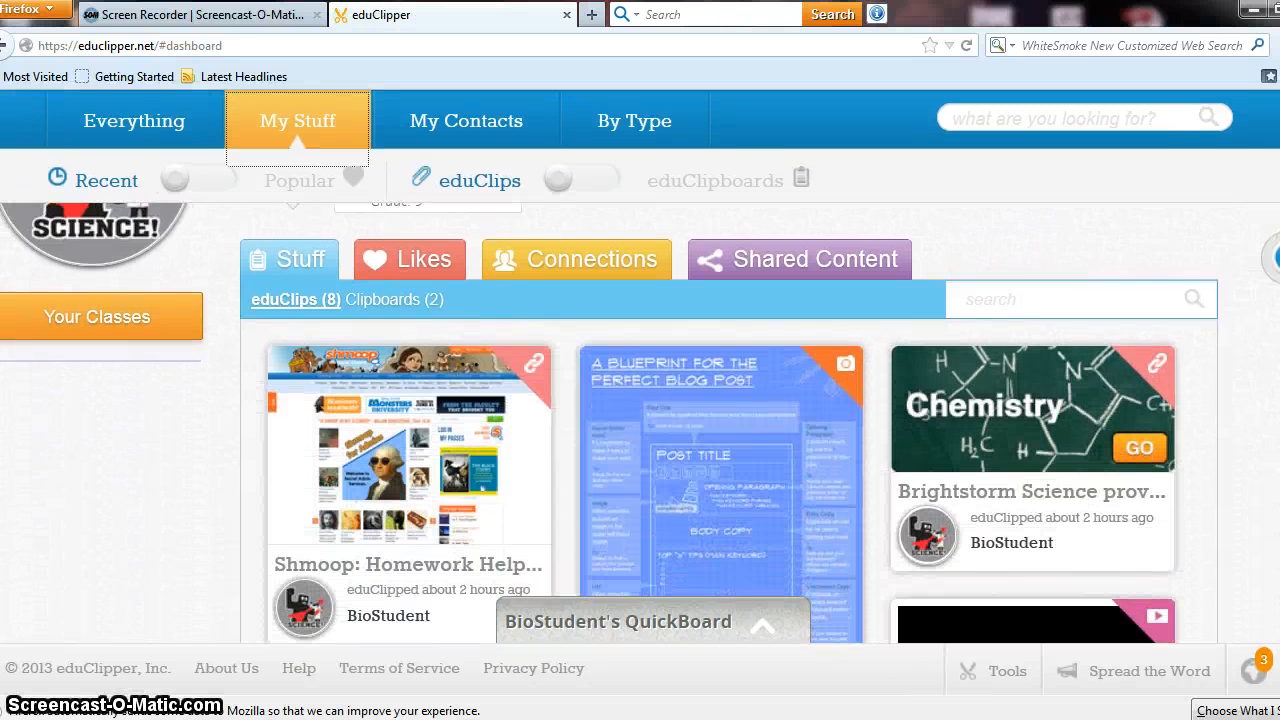
pyautogui.scroll(-10, 729, 423)
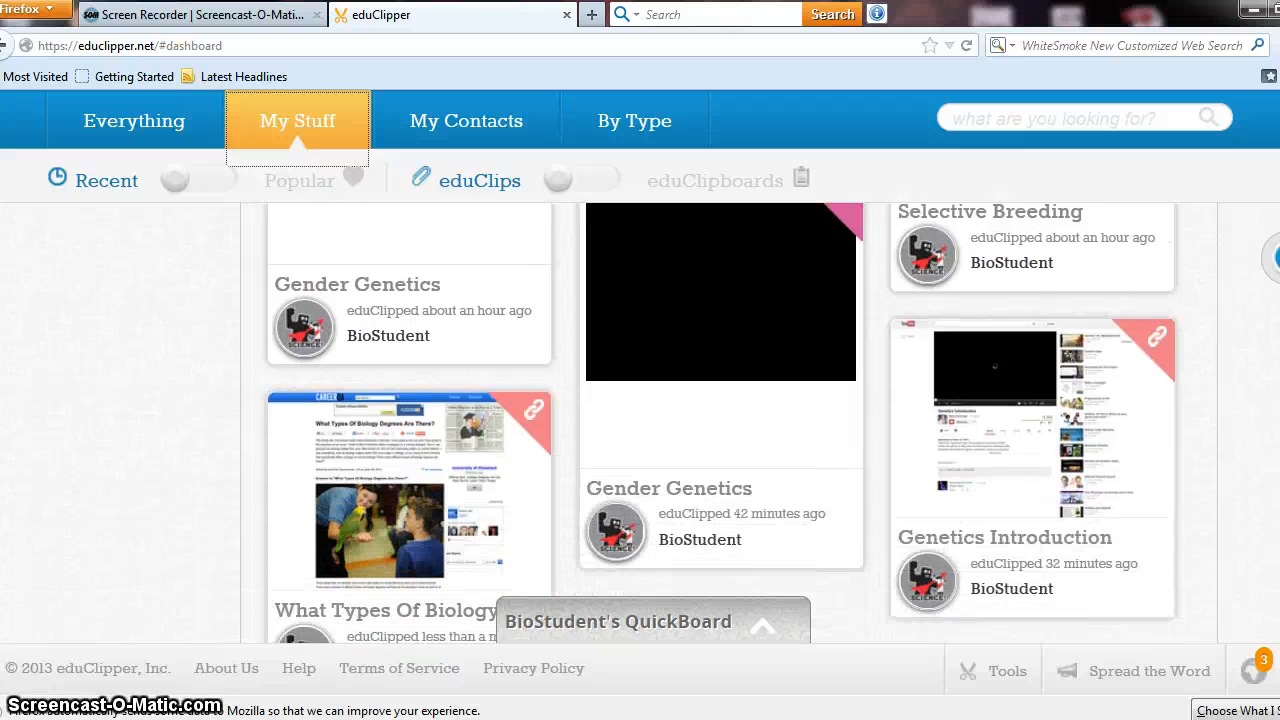
pyautogui.scroll(-1, 529, 380)
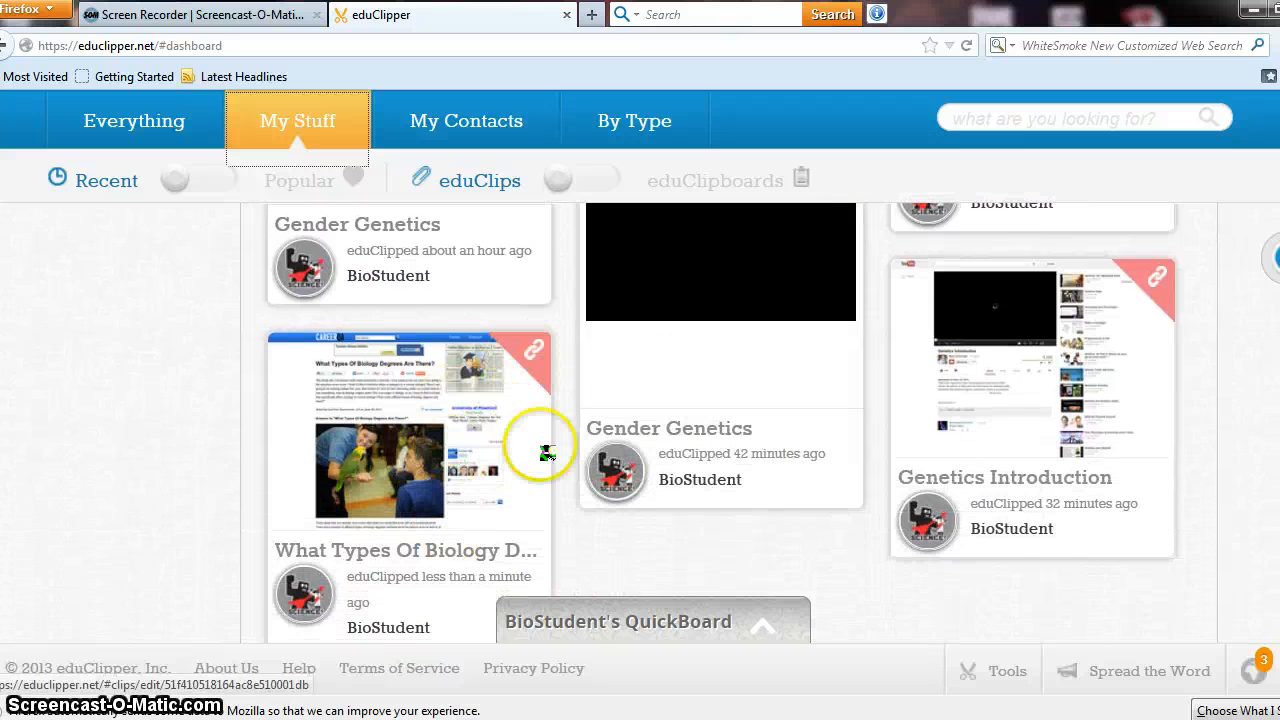
pyautogui.scroll(3, 547, 453)
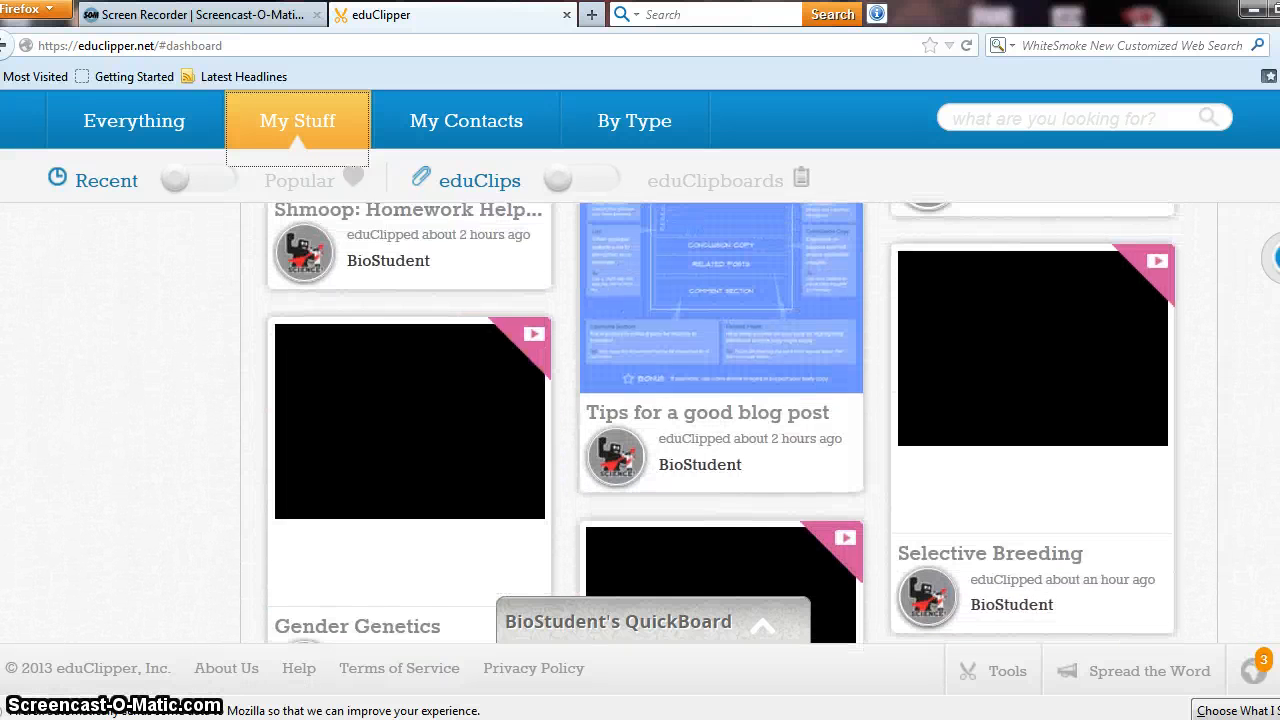
pyautogui.scroll(5, 729, 423)
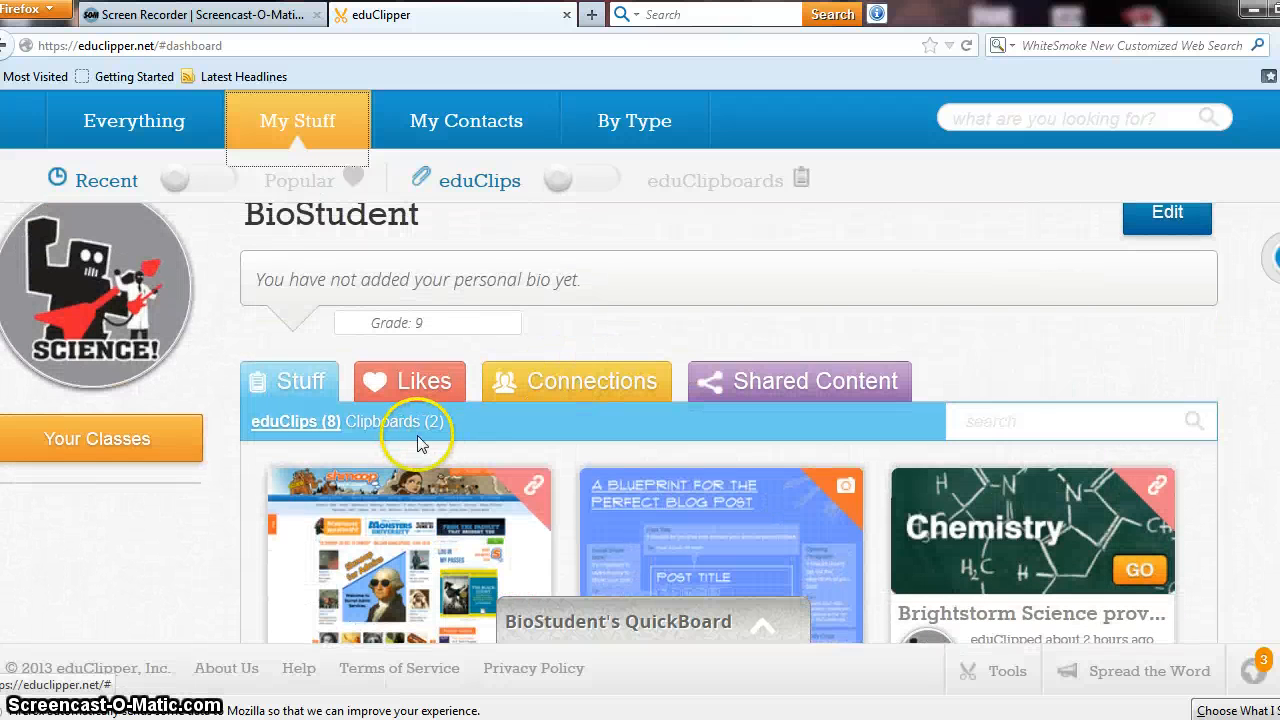
# Step: Show the student's own clipboards, open the Biology eduClipboard, and look over its contents
pyautogui.click(403, 421)
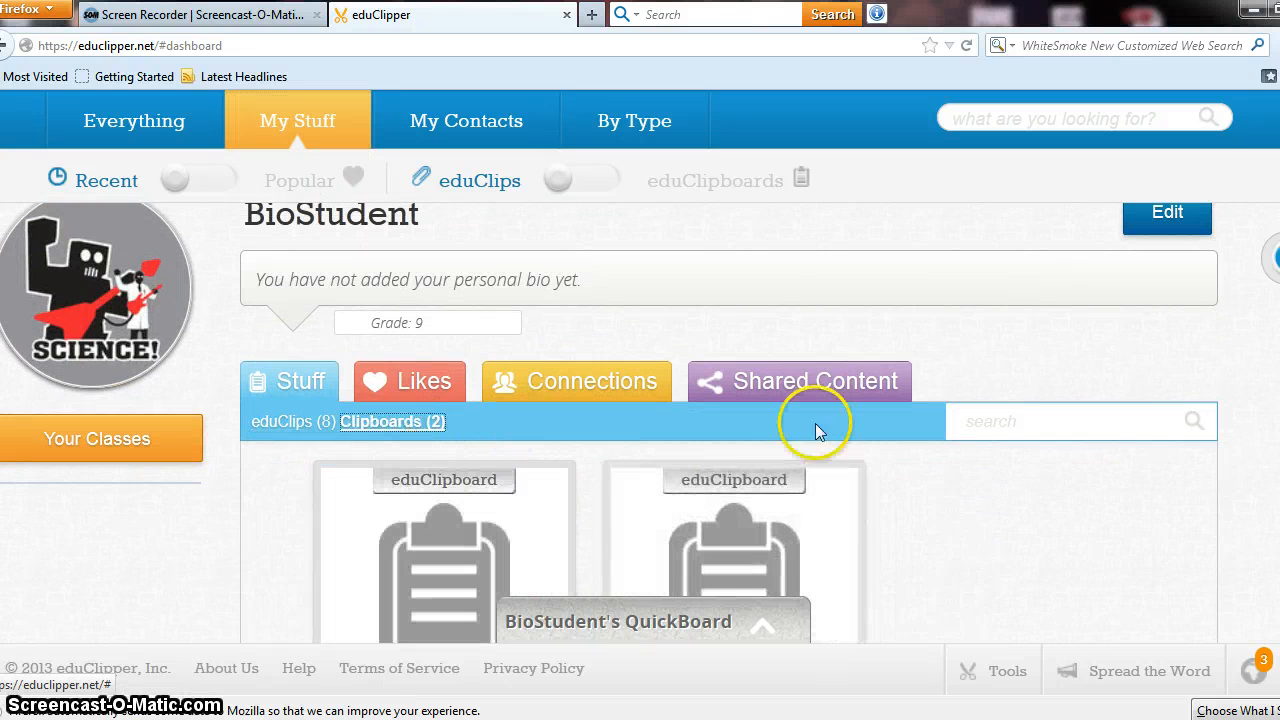
pyautogui.scroll(-3, 729, 423)
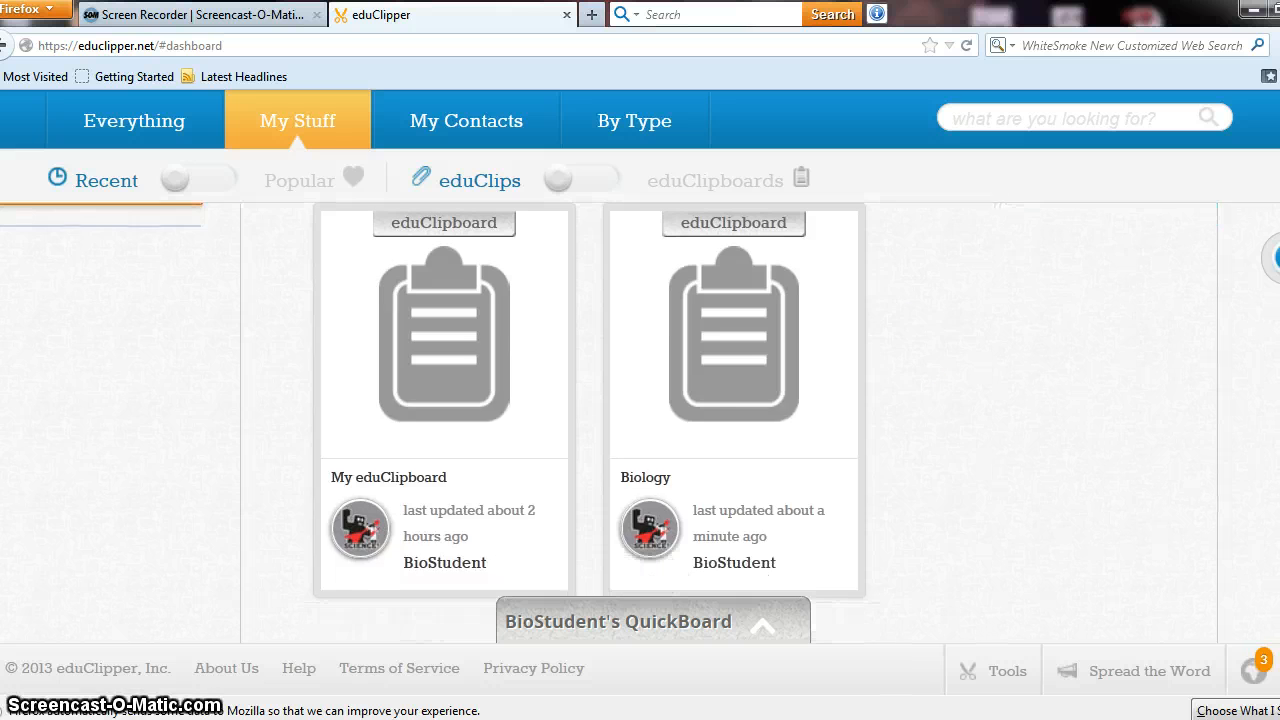
pyautogui.click(710, 397)
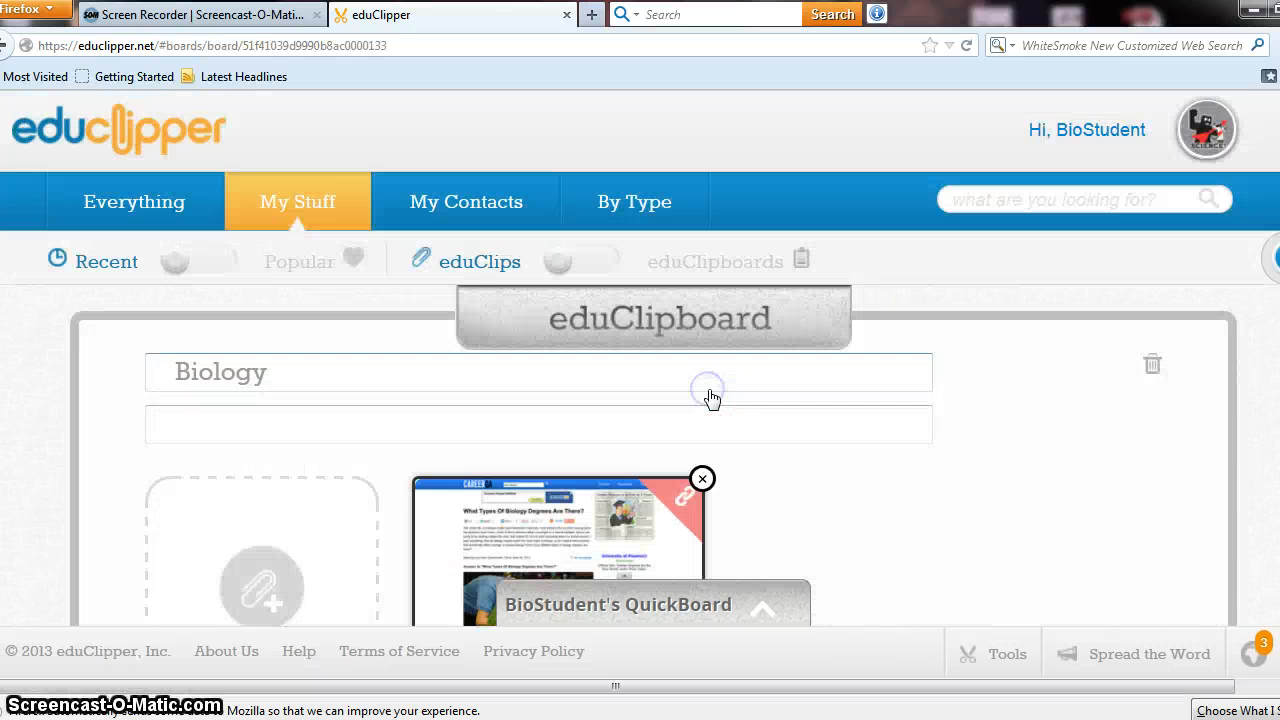
pyautogui.scroll(-3, 673, 407)
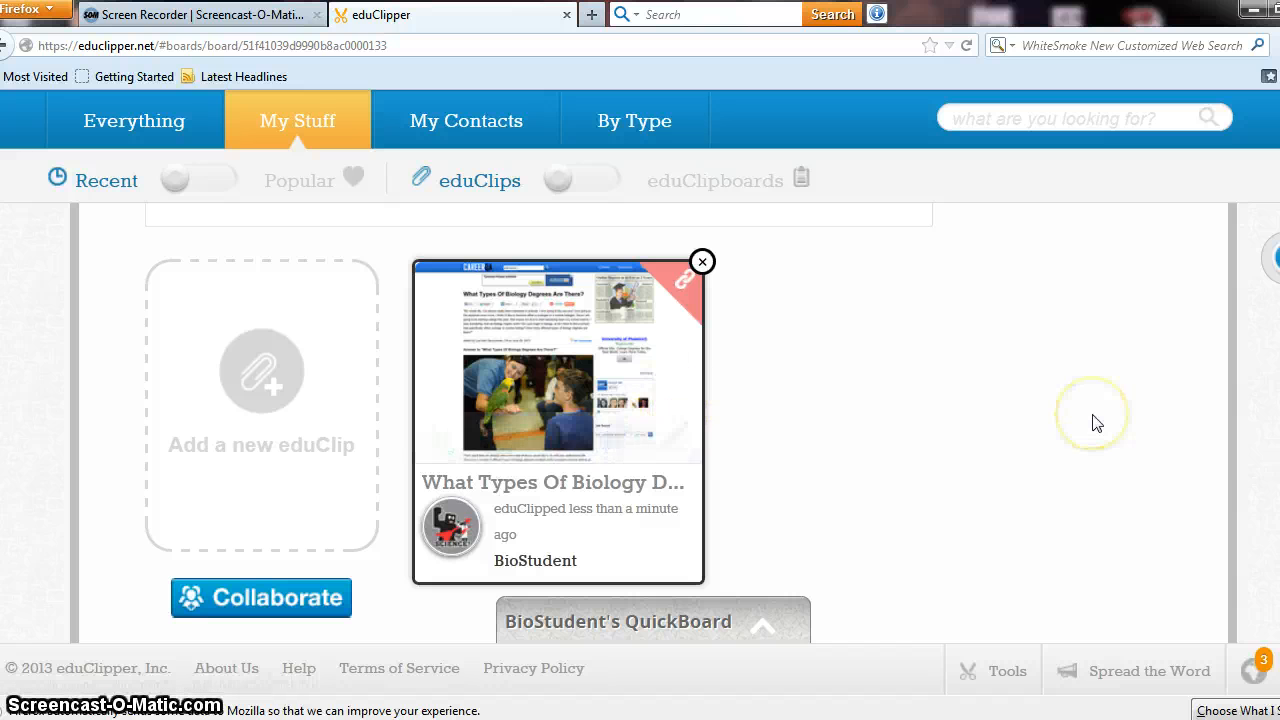
pyautogui.scroll(3, 653, 423)
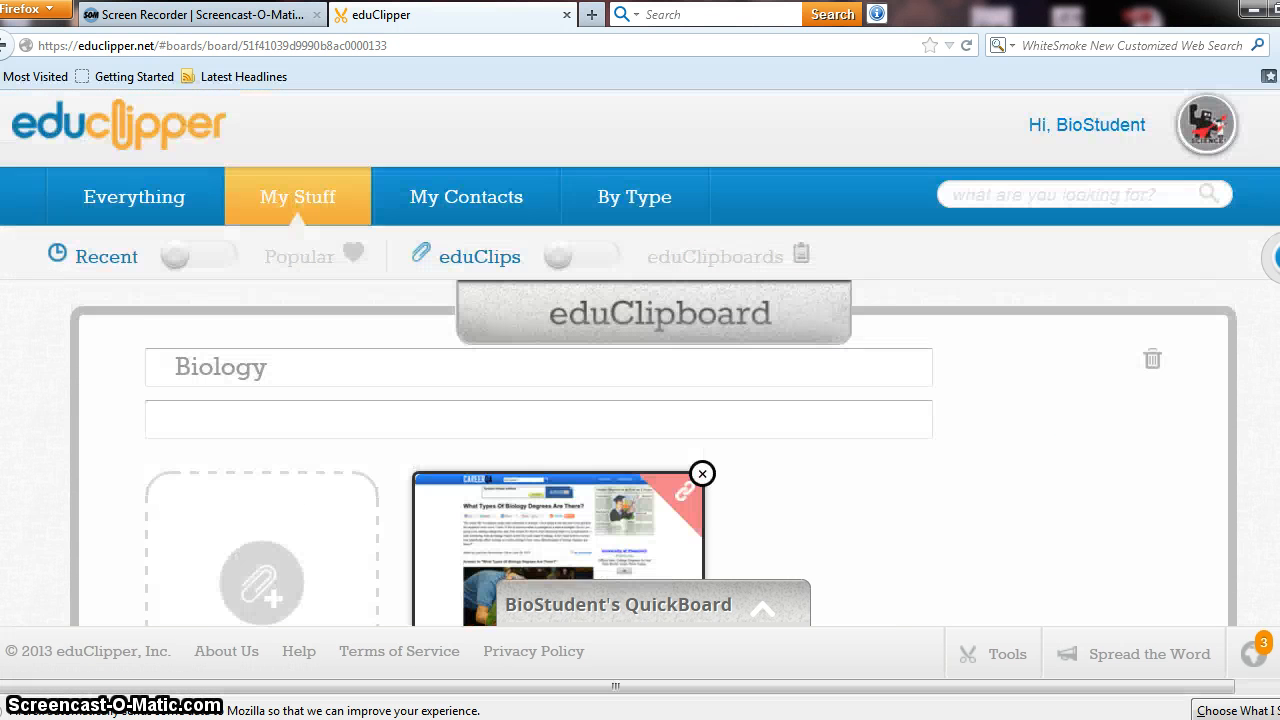